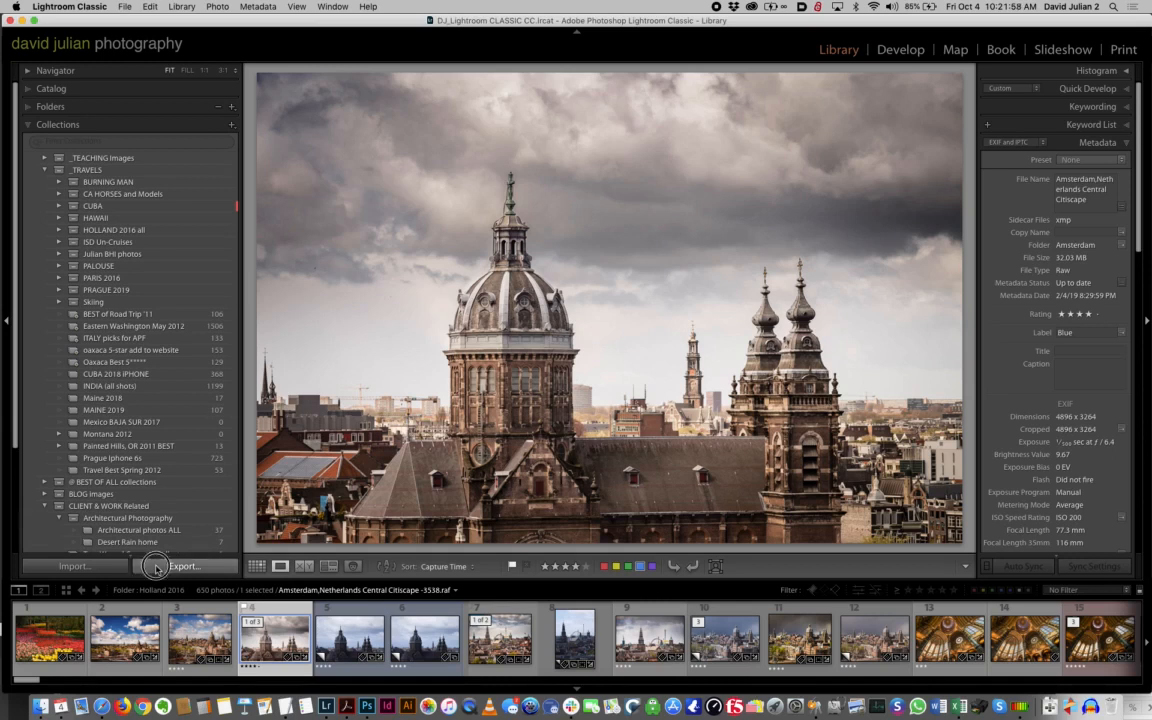
Open the export settings for the selected cityscape photo, collapse all preset groups except Lightroom Presets, and enlarge the dialog
click(157, 567)
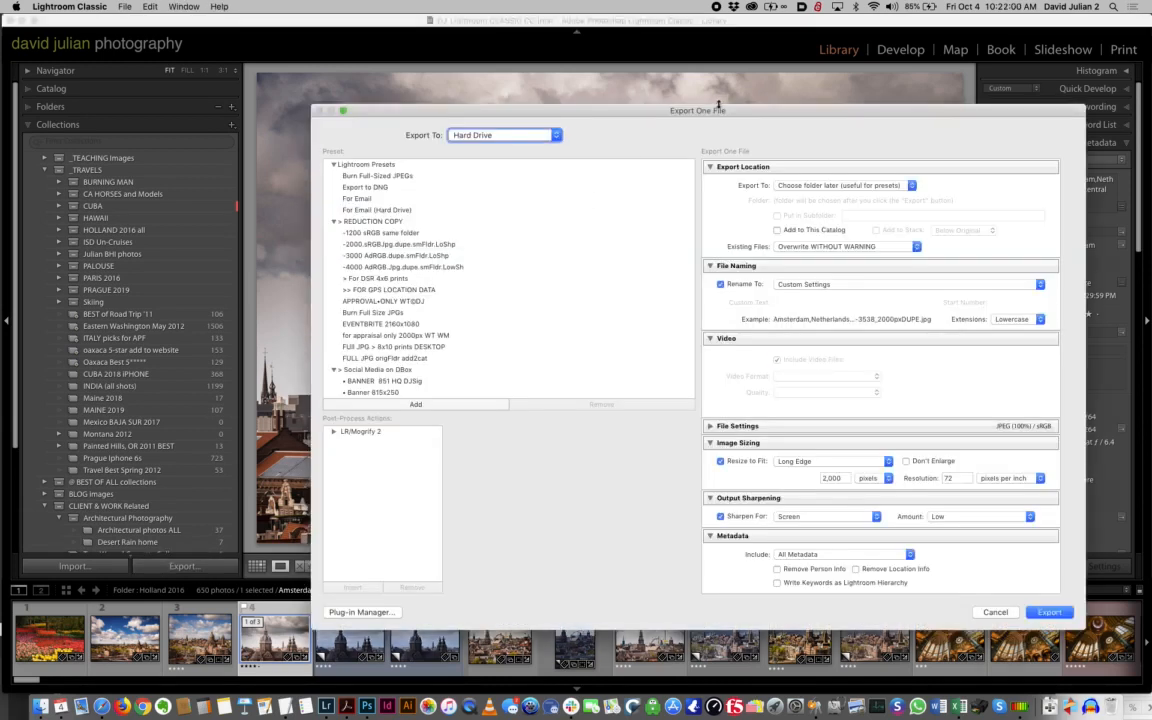
drag(717, 113, 420, 32)
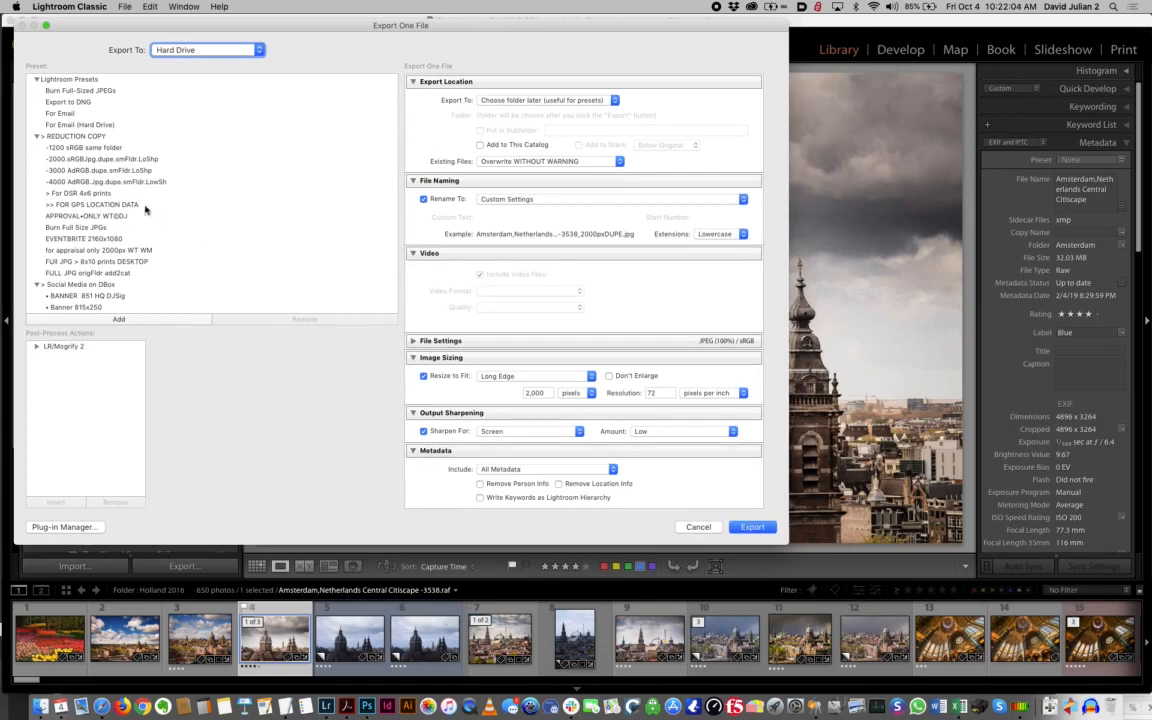
click(36, 80)
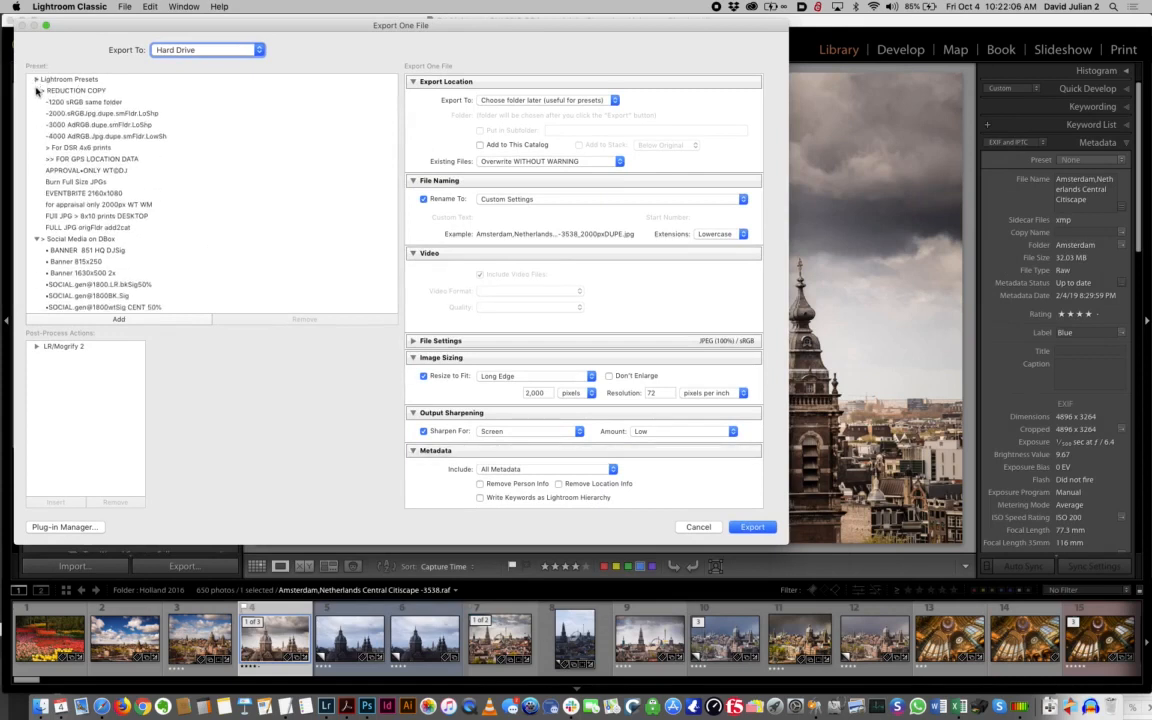
click(36, 90)
click(38, 103)
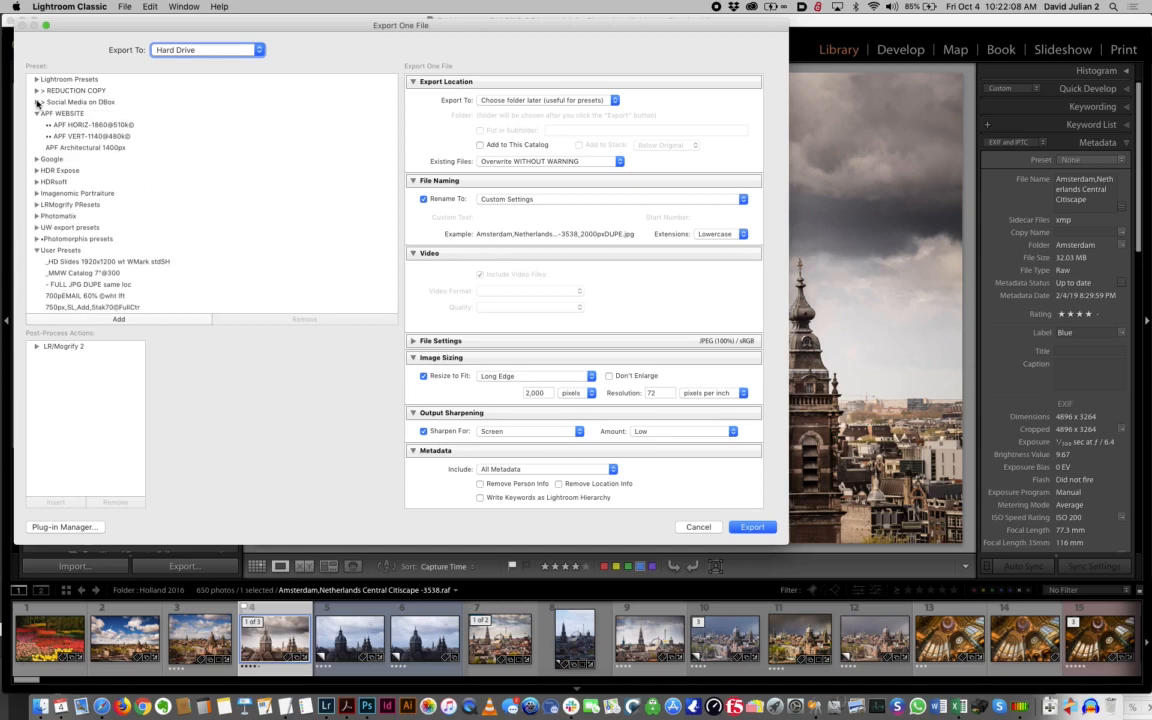
click(36, 113)
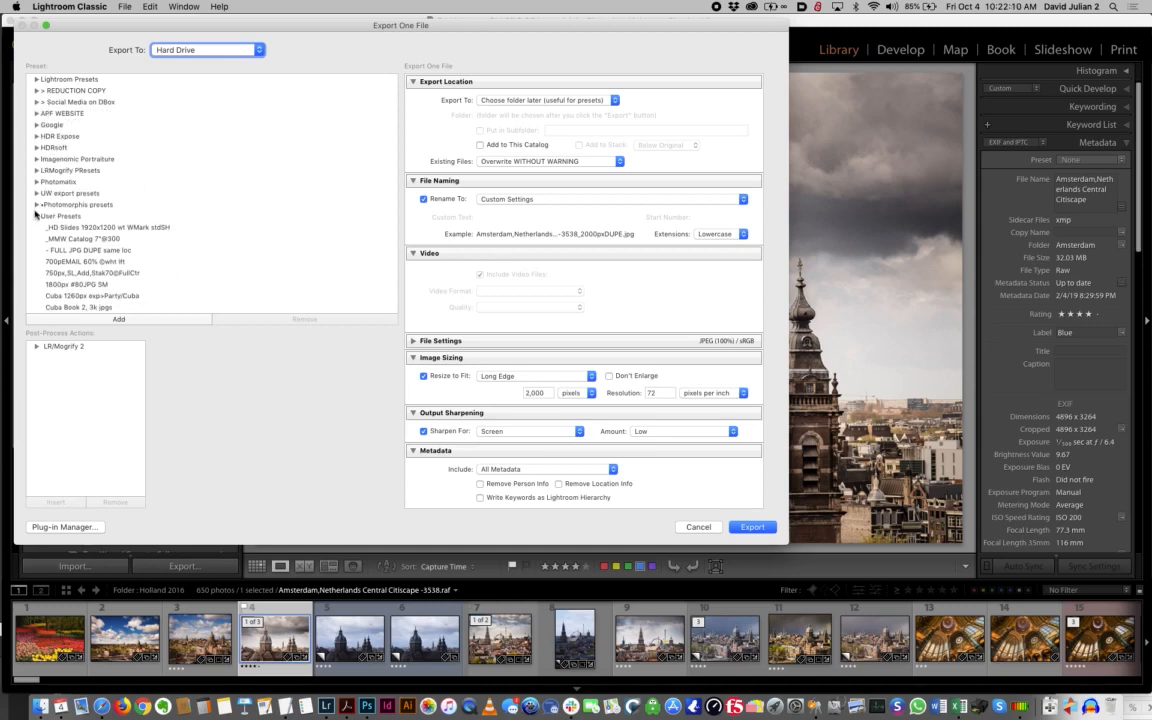
click(36, 215)
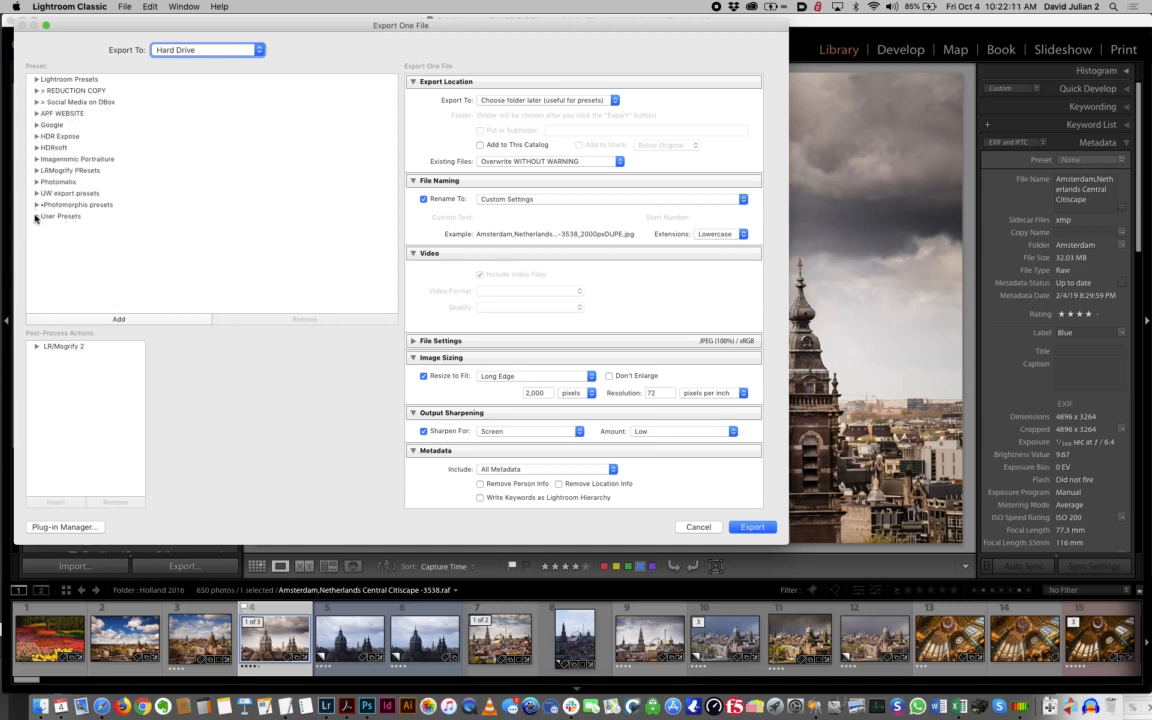
click(36, 79)
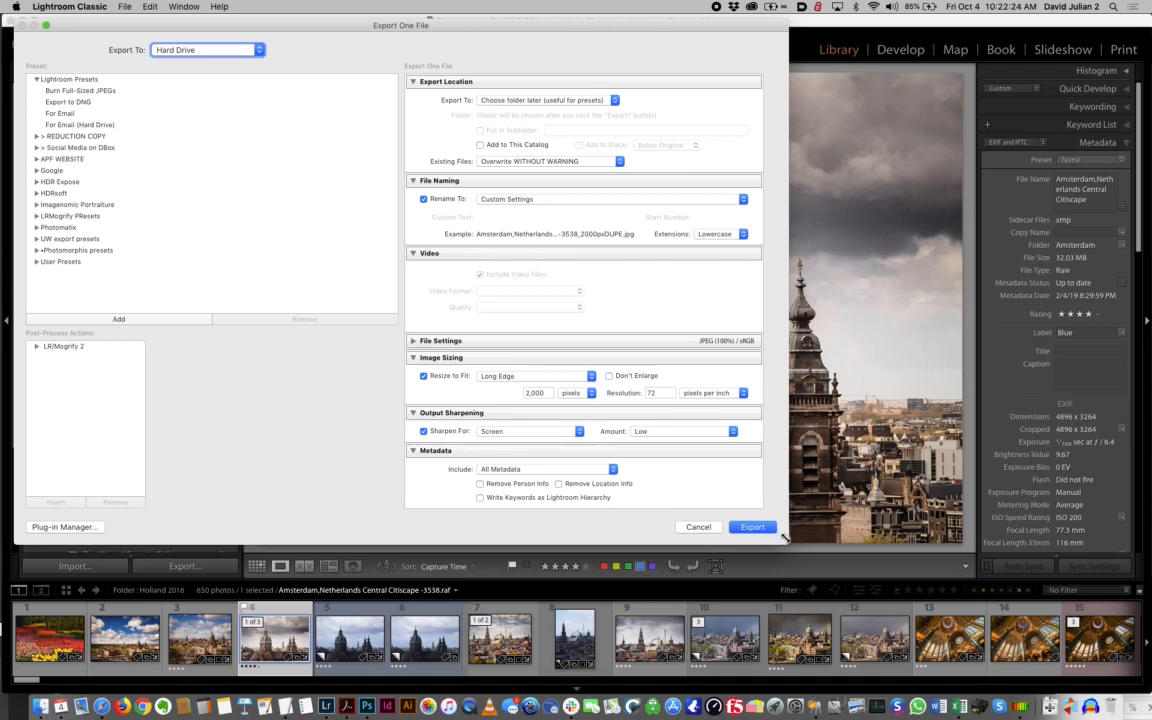
drag(788, 544, 881, 636)
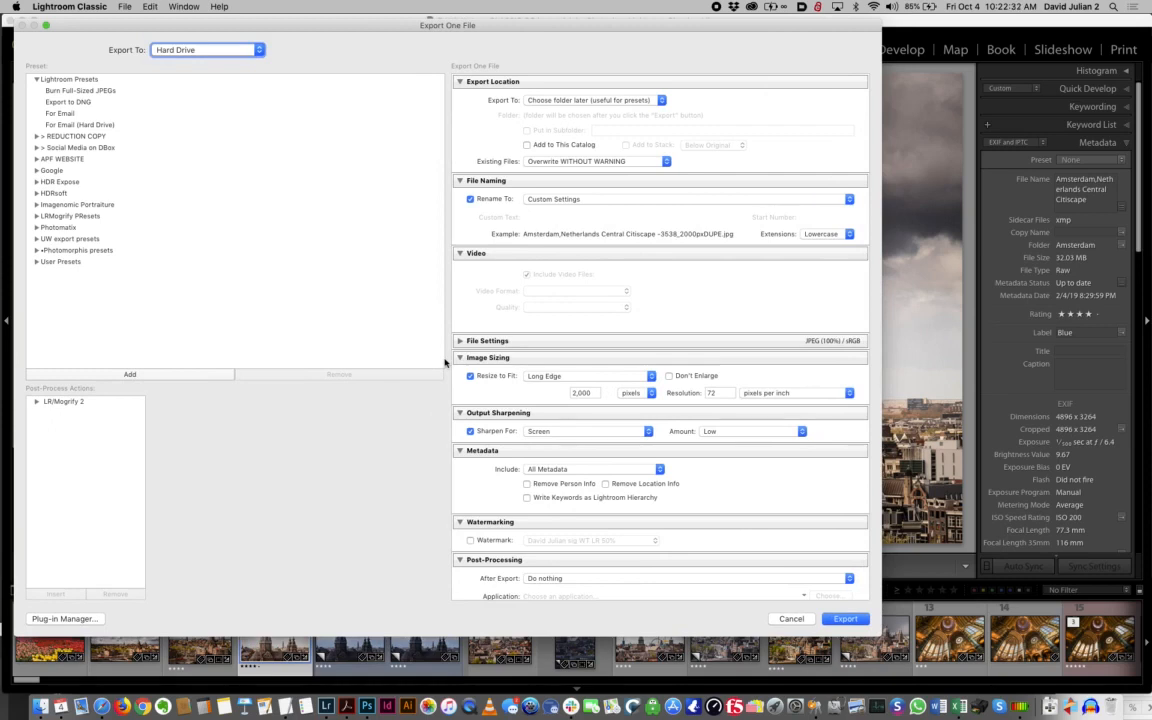
Set the export location to "Choose folder later (useful for presets)"
click(661, 101)
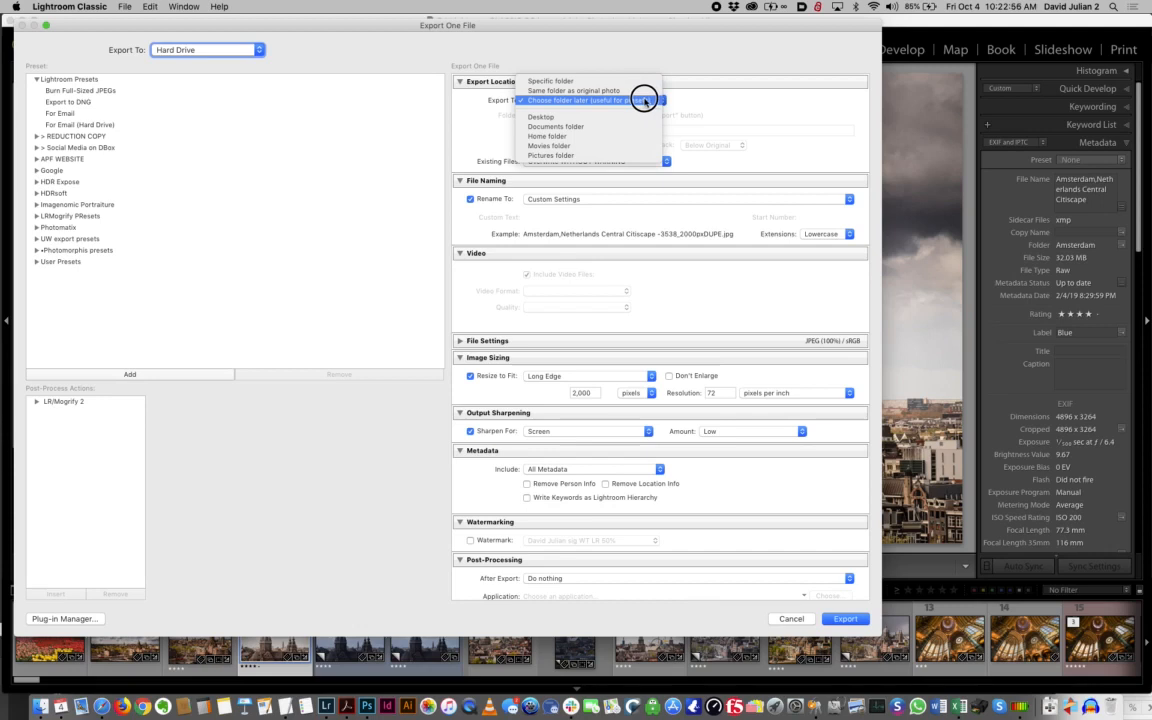
click(644, 101)
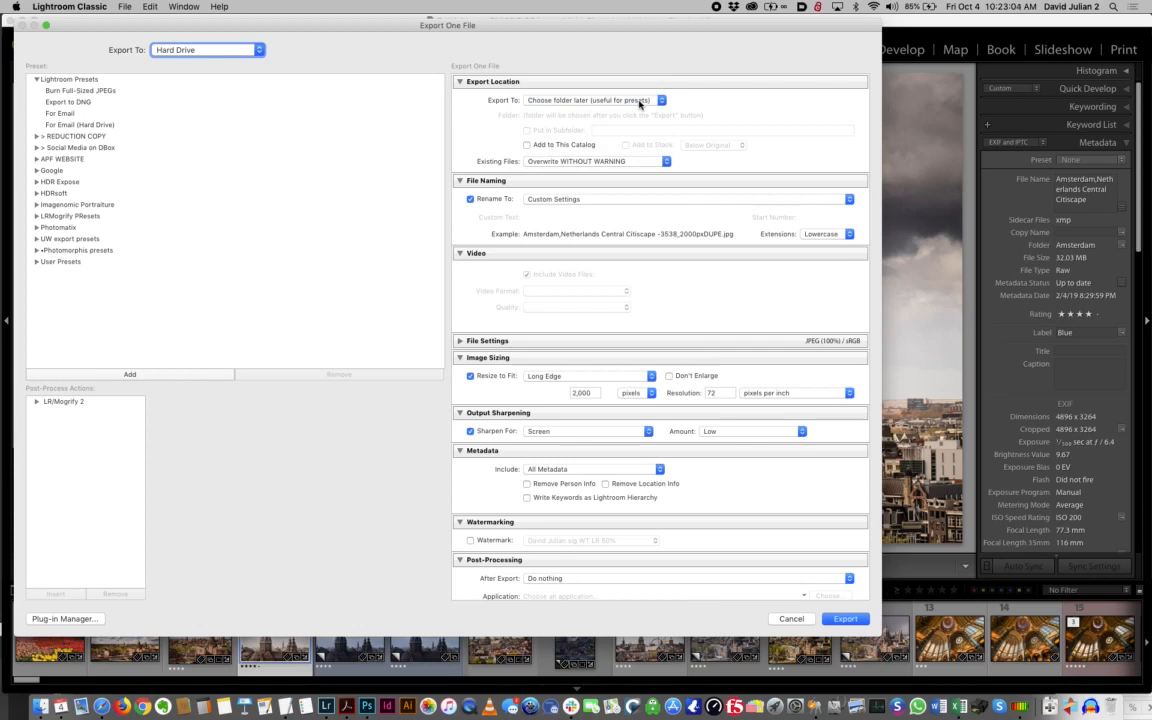
Clear the custom filename template for renaming the export and insert the Filename token
click(532, 199)
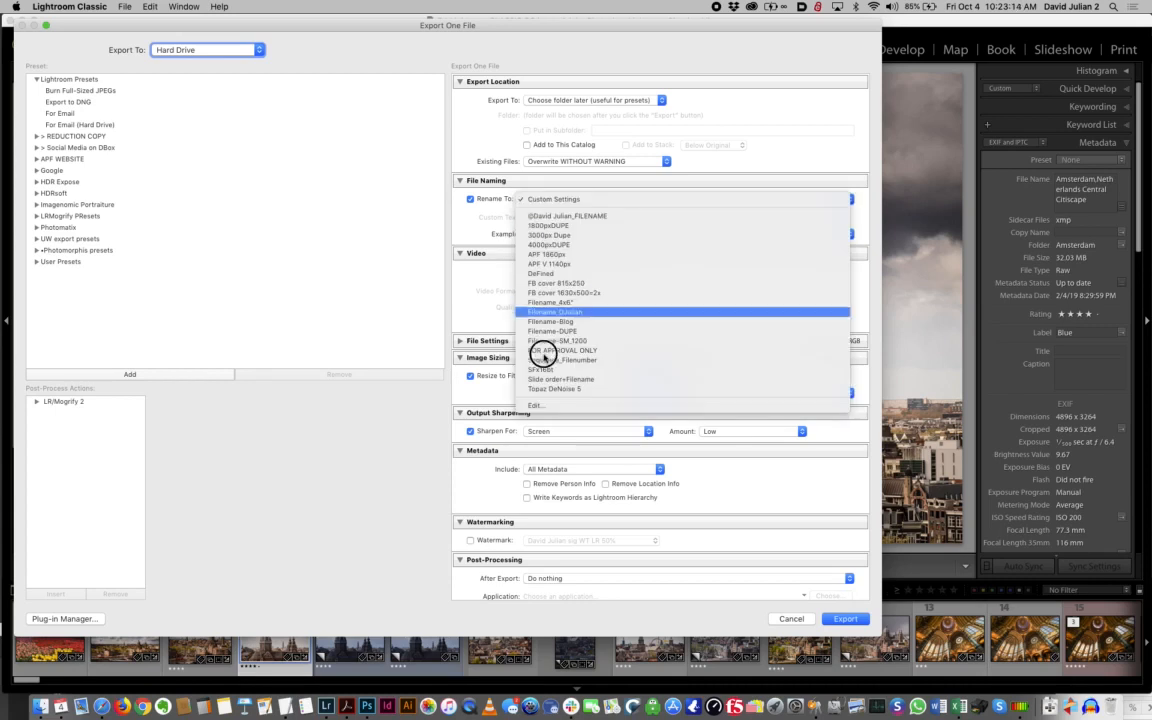
click(548, 407)
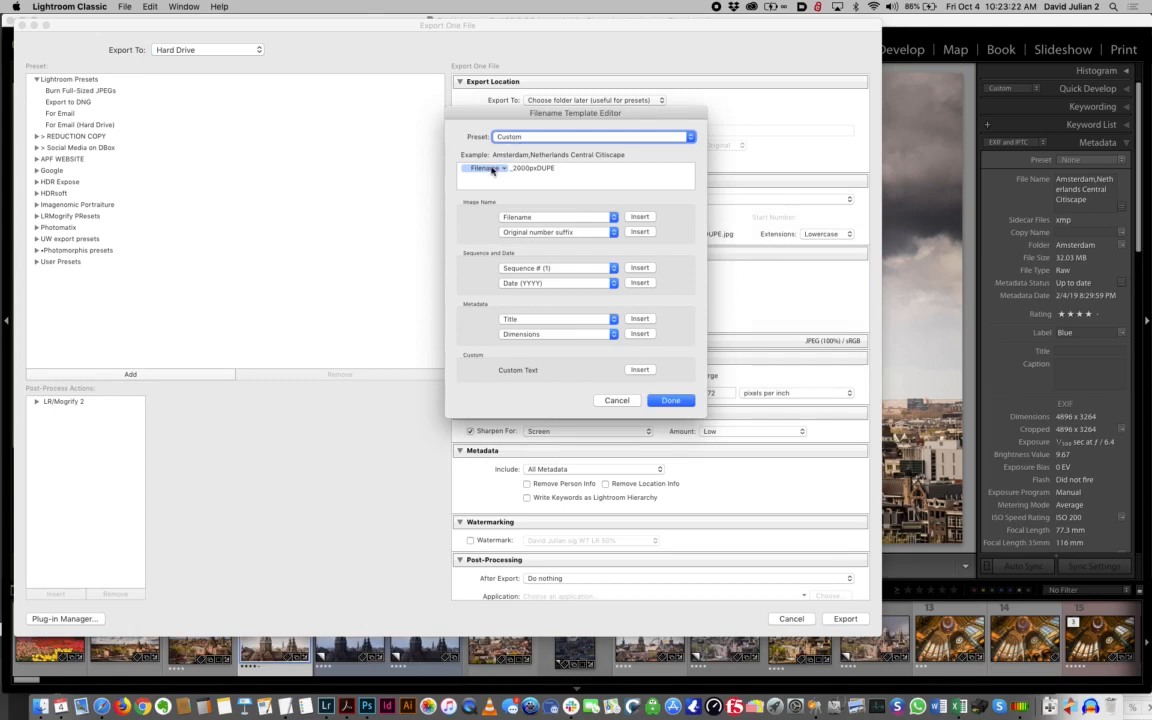
click(560, 169)
key(BackSpace)
key(BackSpace)
key(BackSpace)
key(BackSpace)
key(BackSpace)
key(BackSpace)
key(BackSpace)
key(BackSpace)
key(BackSpace)
key(BackSpace)
key(BackSpace)
key(BackSpace)
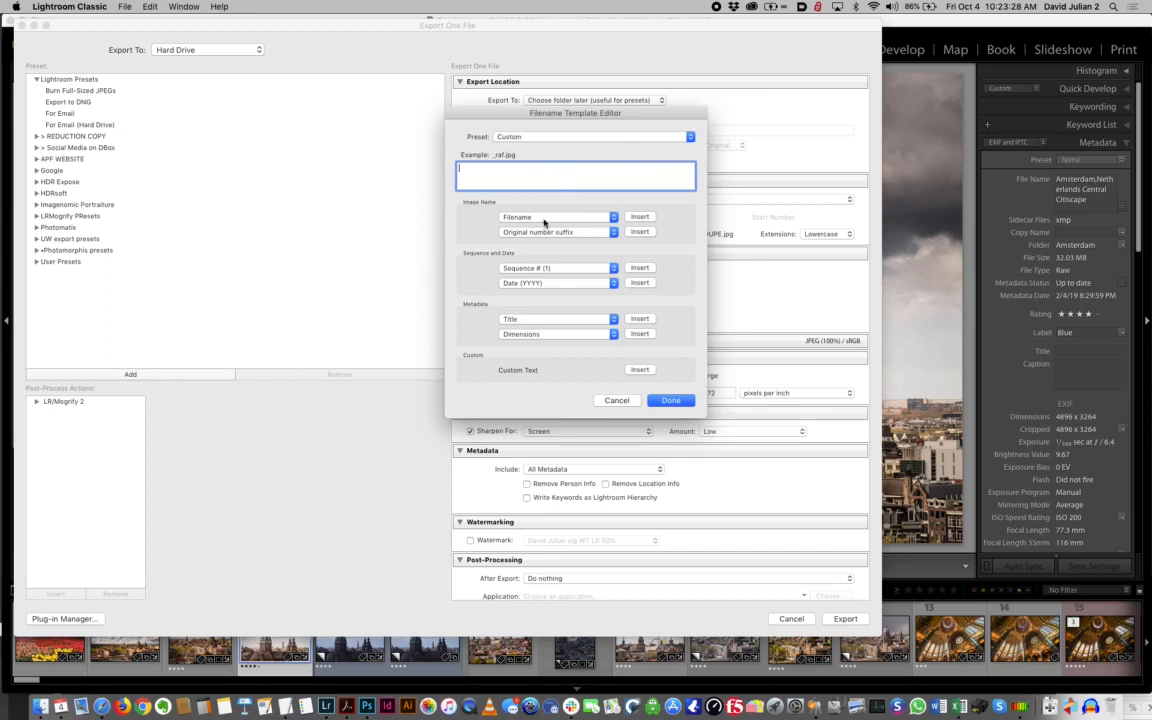
click(544, 222)
click(548, 212)
click(637, 217)
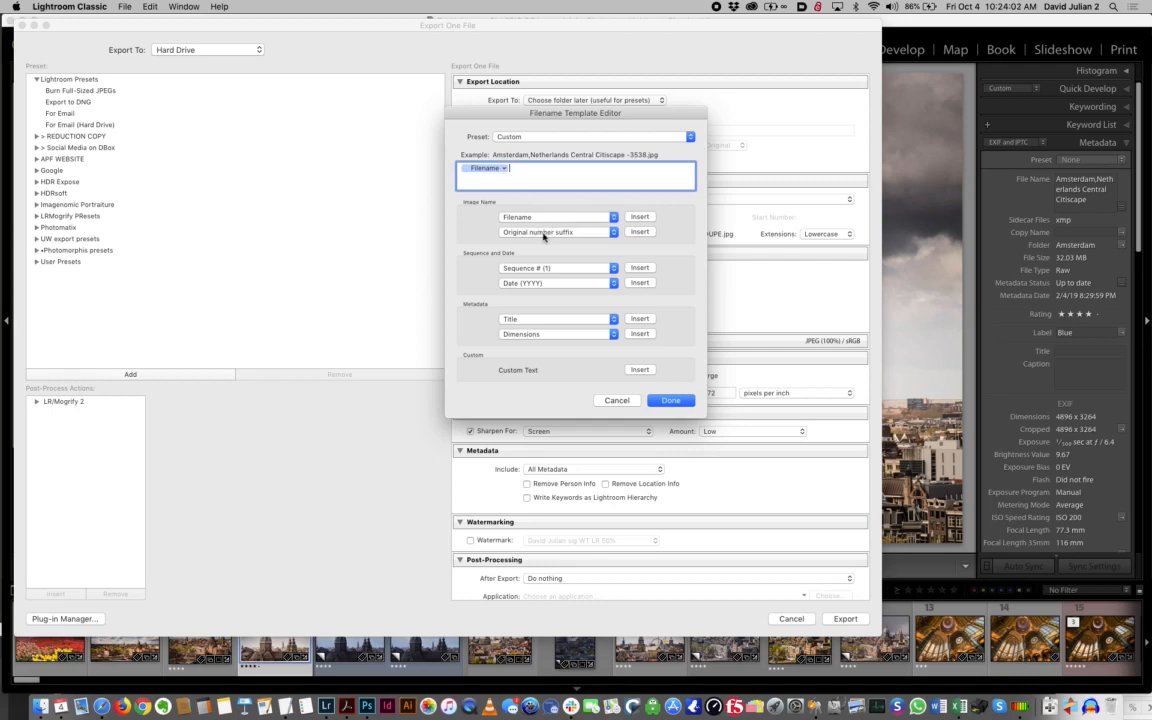
Add the Original number suffix token and the text "3000px DUPE" to the filename template
click(636, 232)
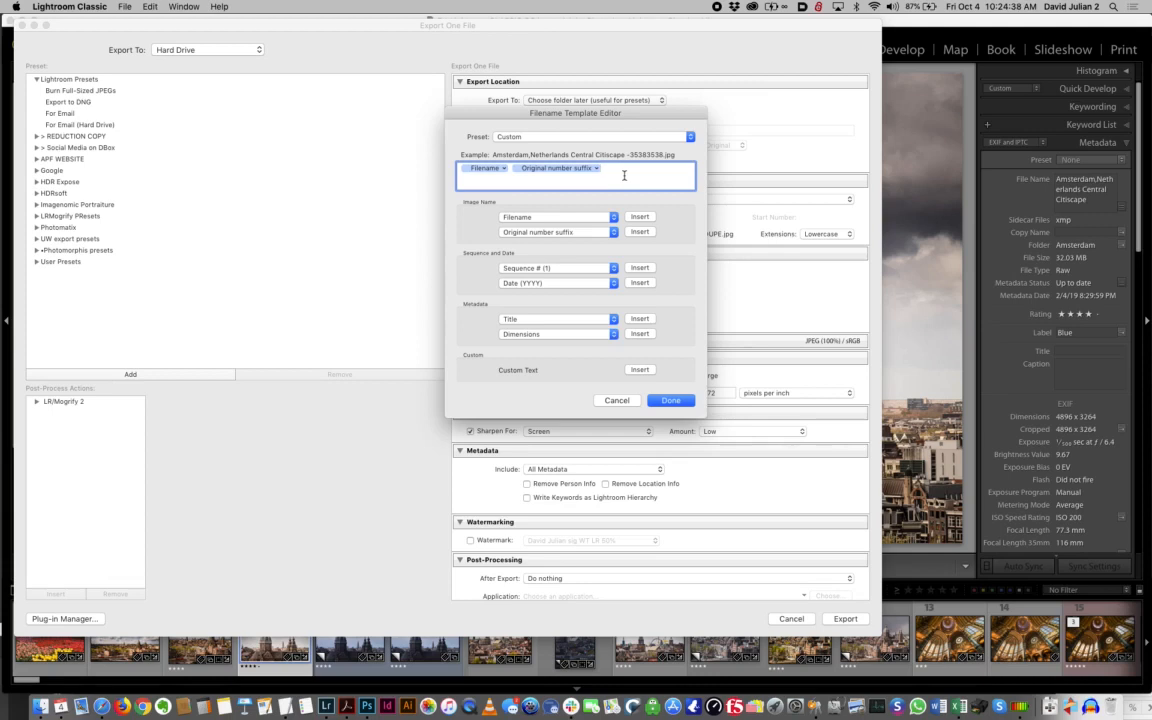
text(3000px DUPE)
Save the filename template as a new preset named "3000pxDUPE" and apply it to the export
click(648, 137)
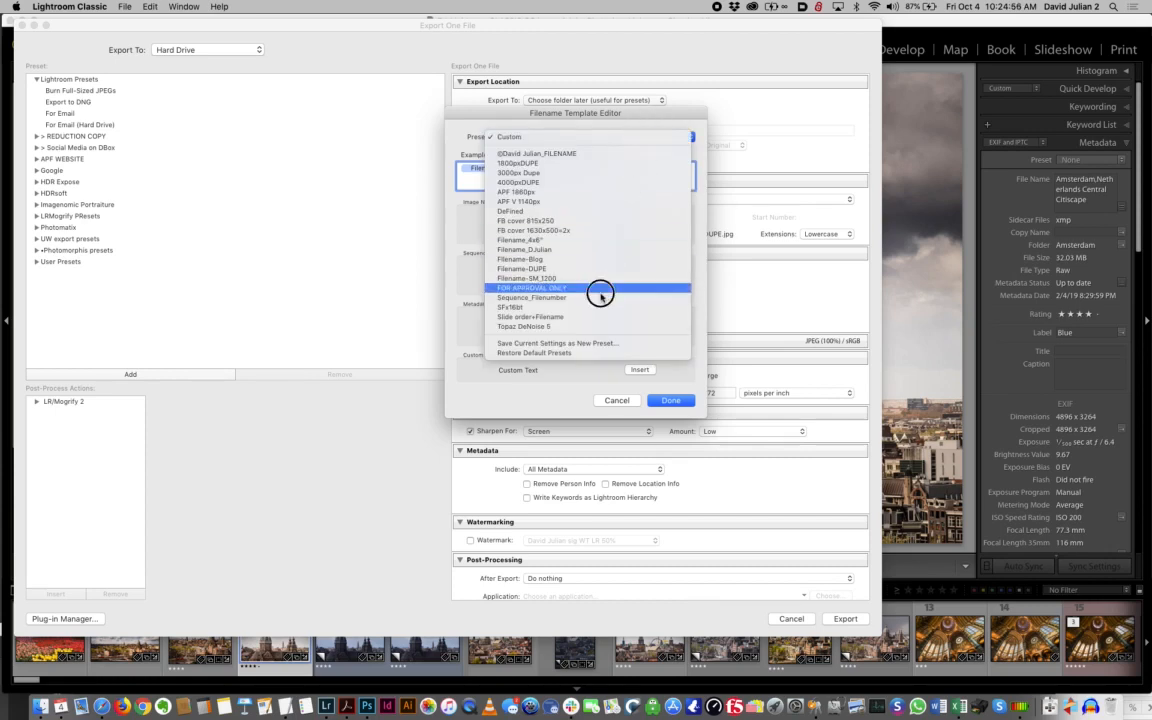
click(594, 343)
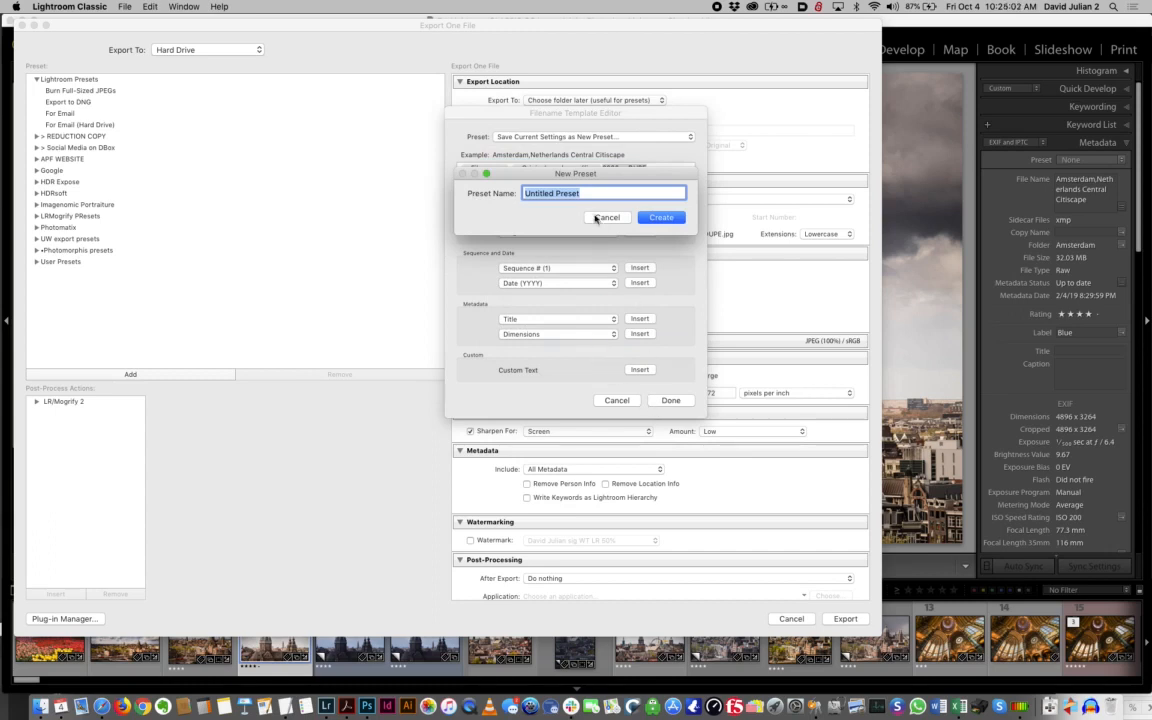
text(3000px DUPE)
click(661, 217)
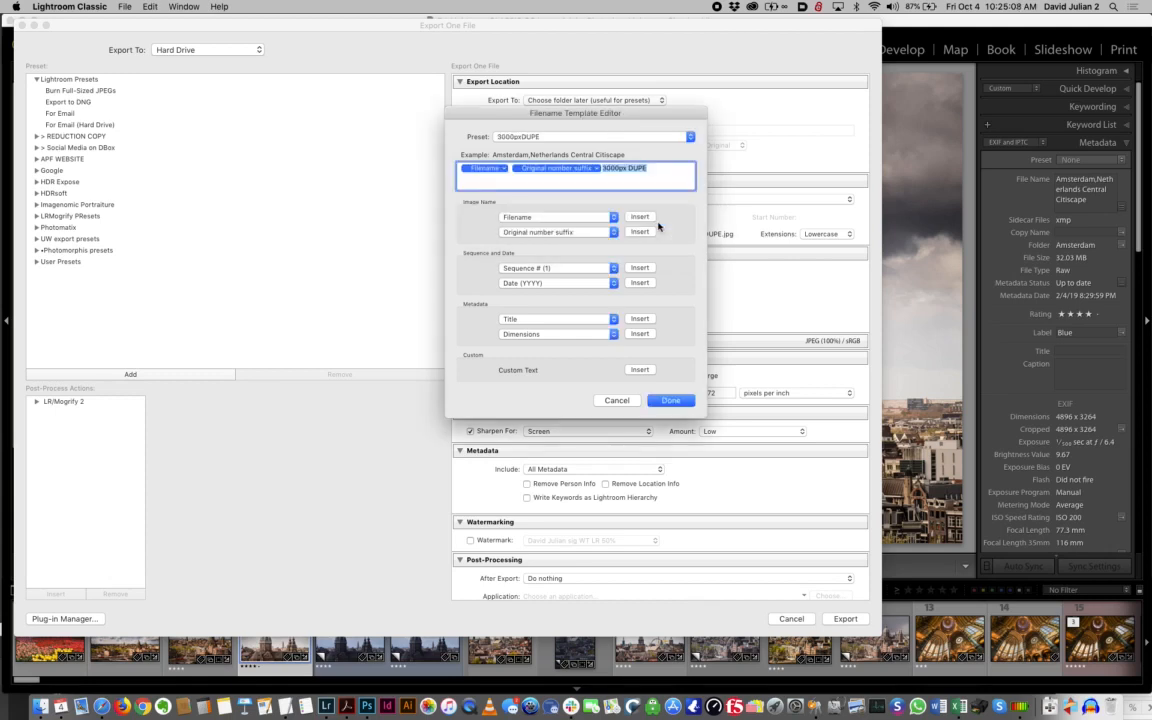
click(675, 399)
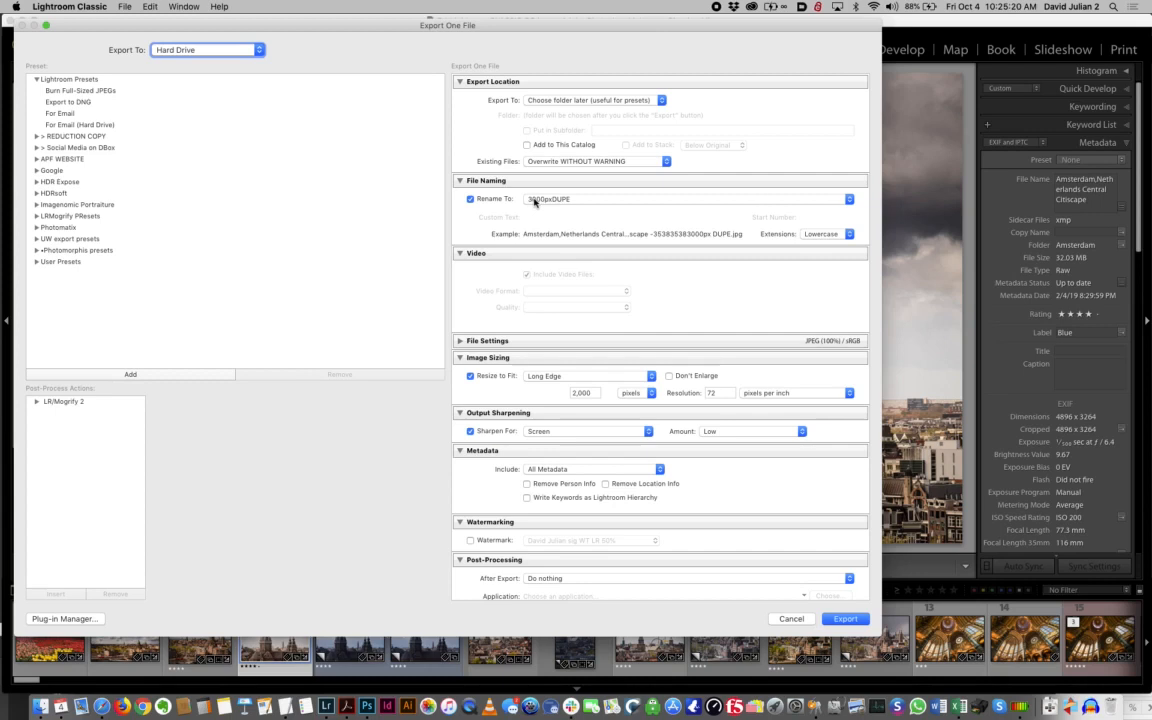
Turn off renaming for the exported file and collapse the Video and File Naming sections
click(470, 199)
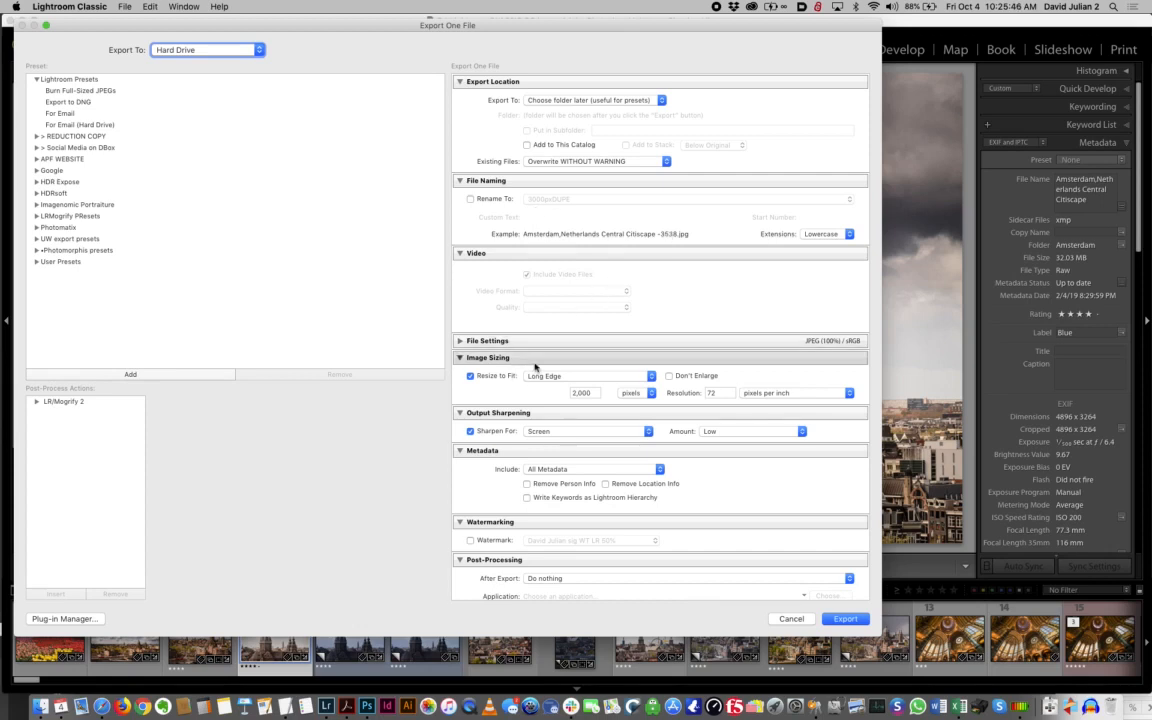
click(461, 253)
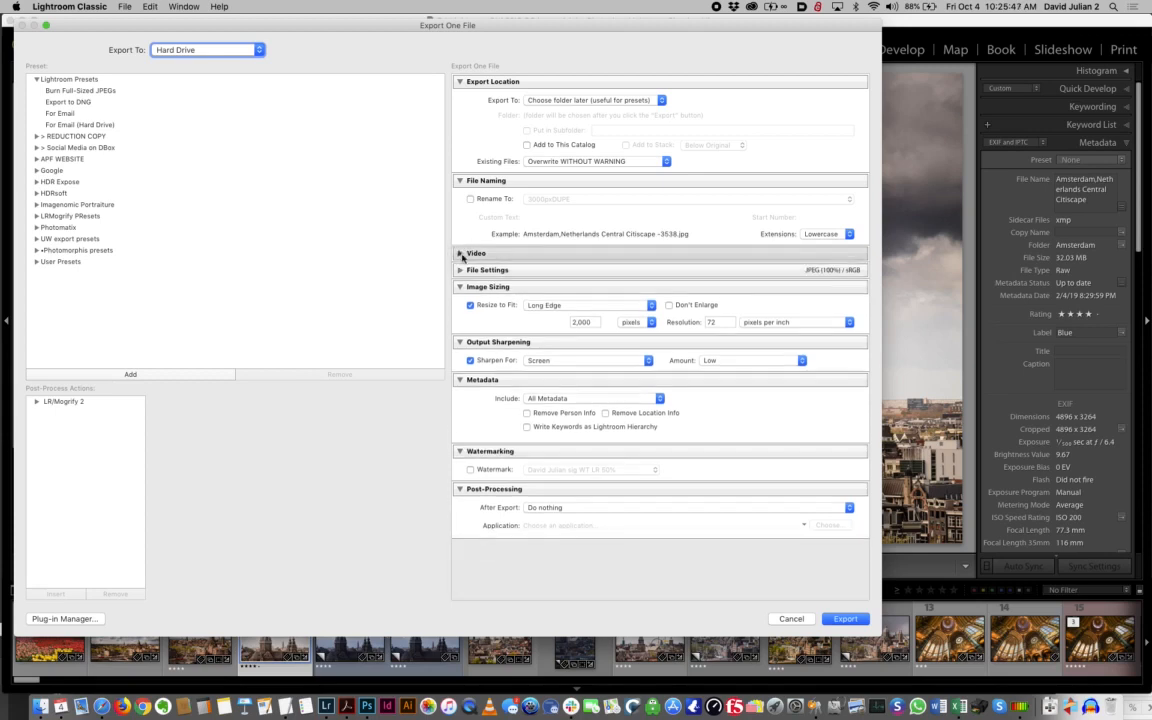
click(460, 181)
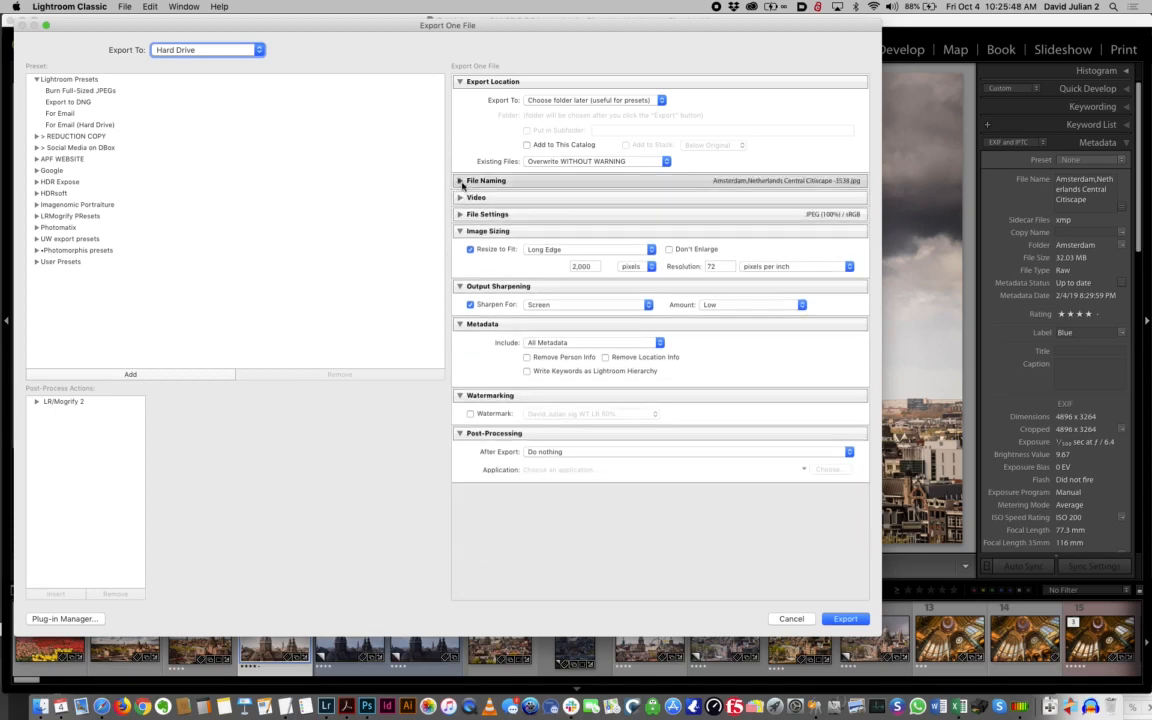
Set the export to resize to a long edge of 3000 pixels at 300 pixels per inch
click(572, 266)
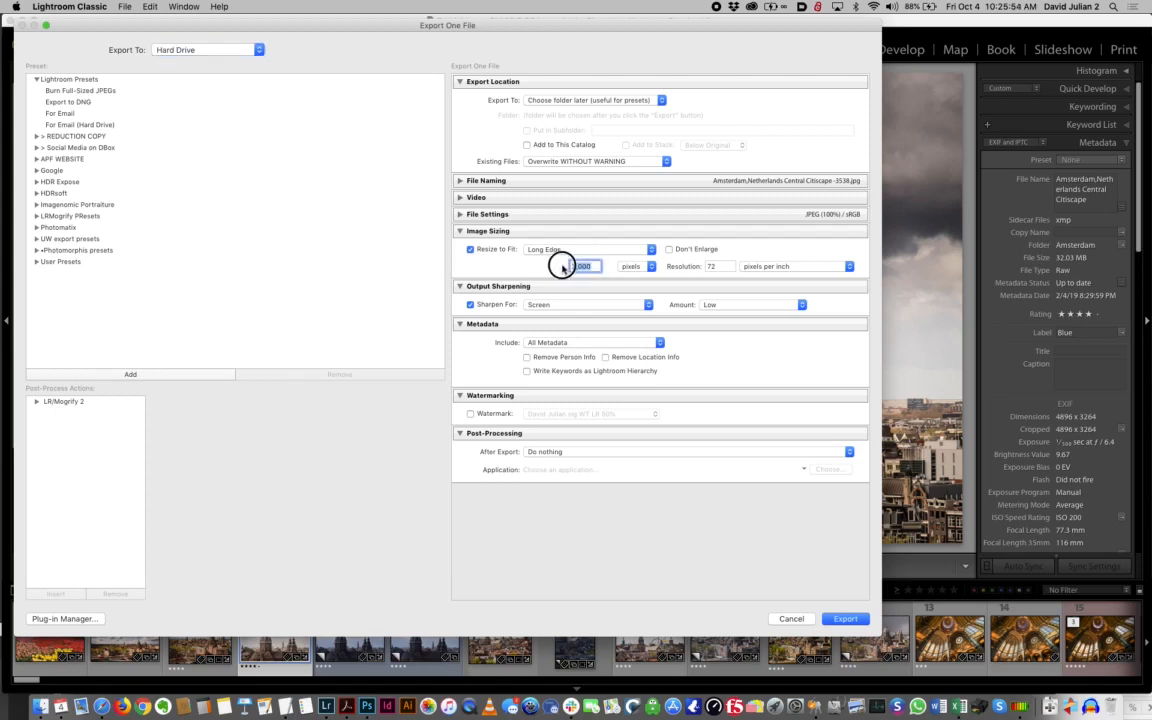
text(3000)
click(559, 250)
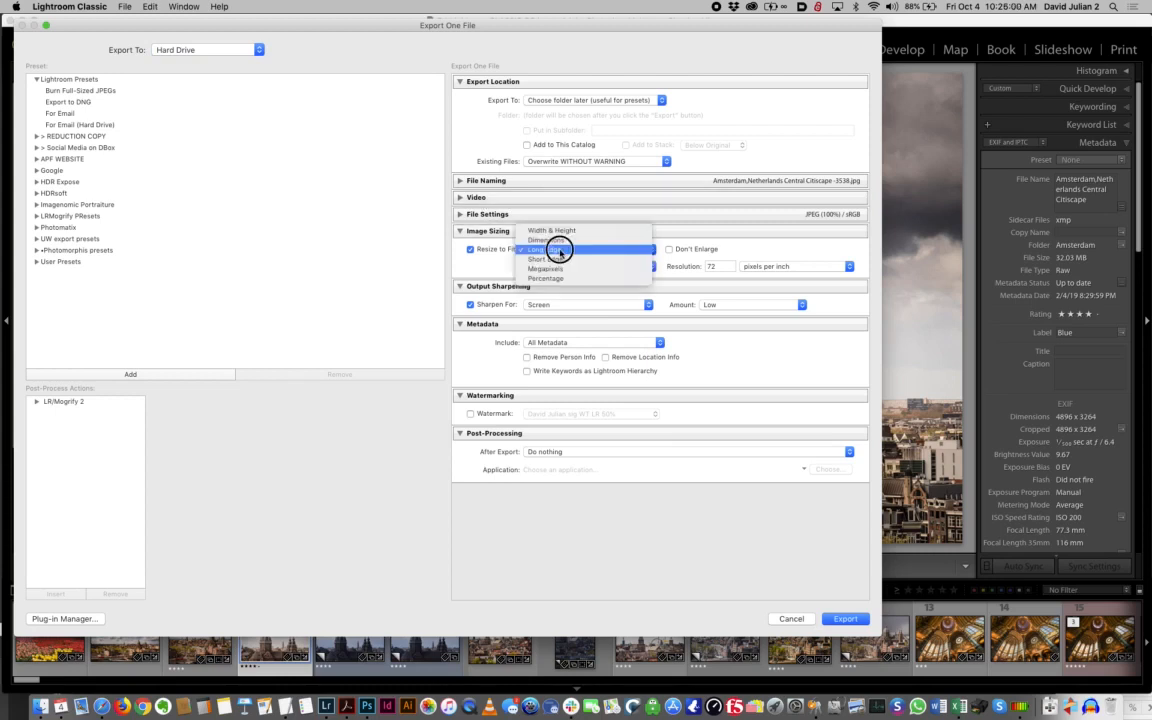
click(559, 250)
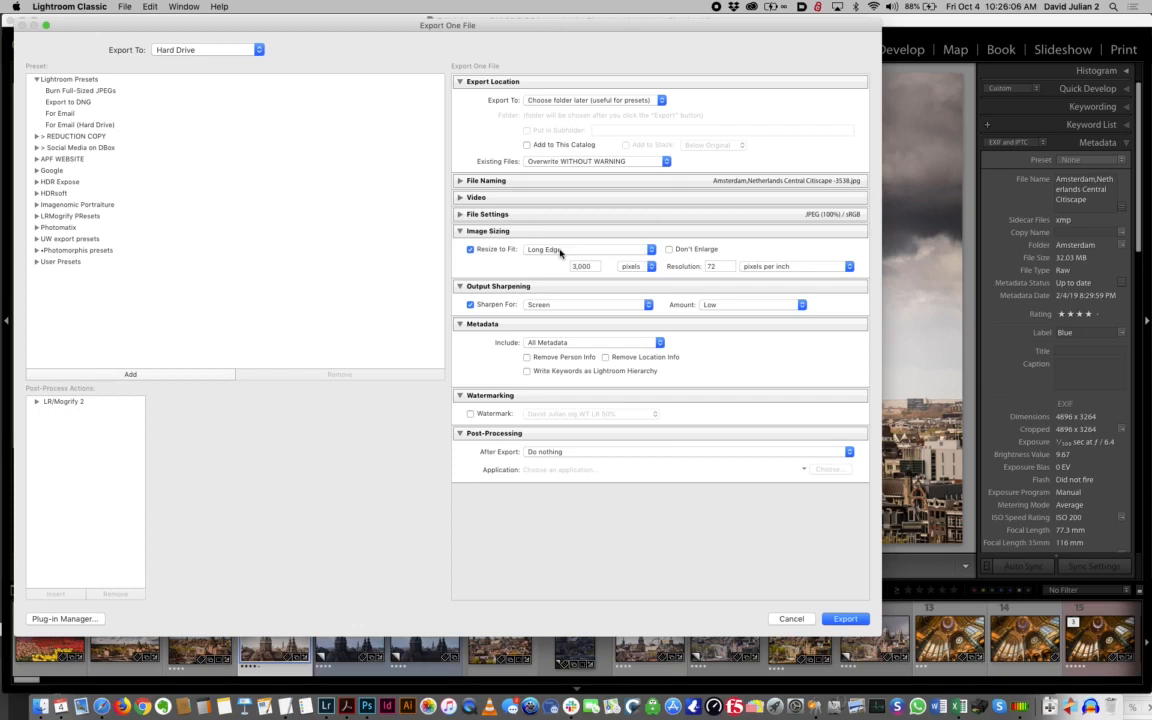
click(559, 250)
click(559, 250)
drag(725, 267, 698, 262)
text(300)
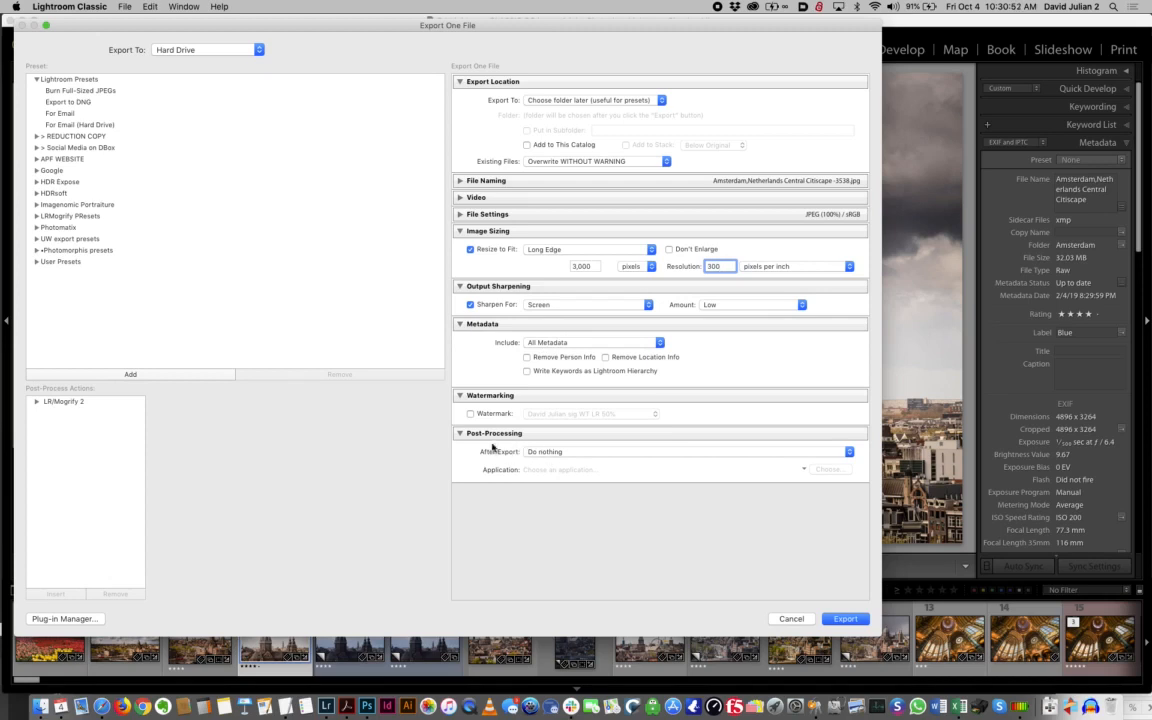
Set the post-processing action after export to Show in Finder
click(543, 452)
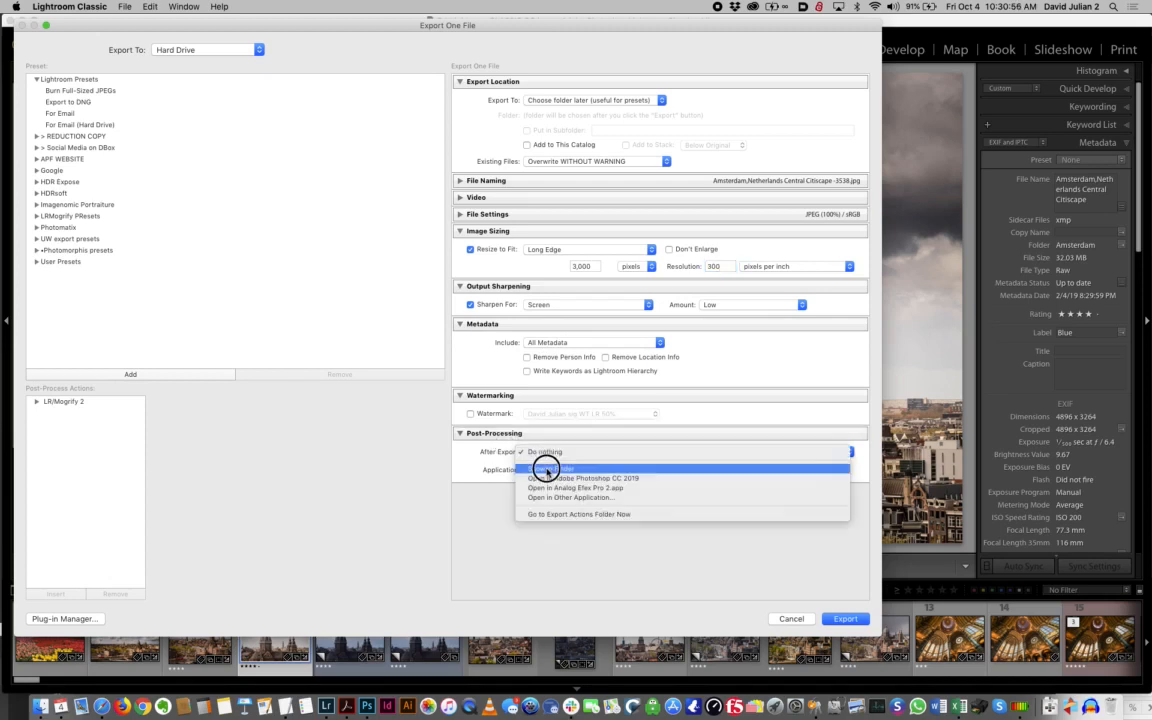
click(546, 470)
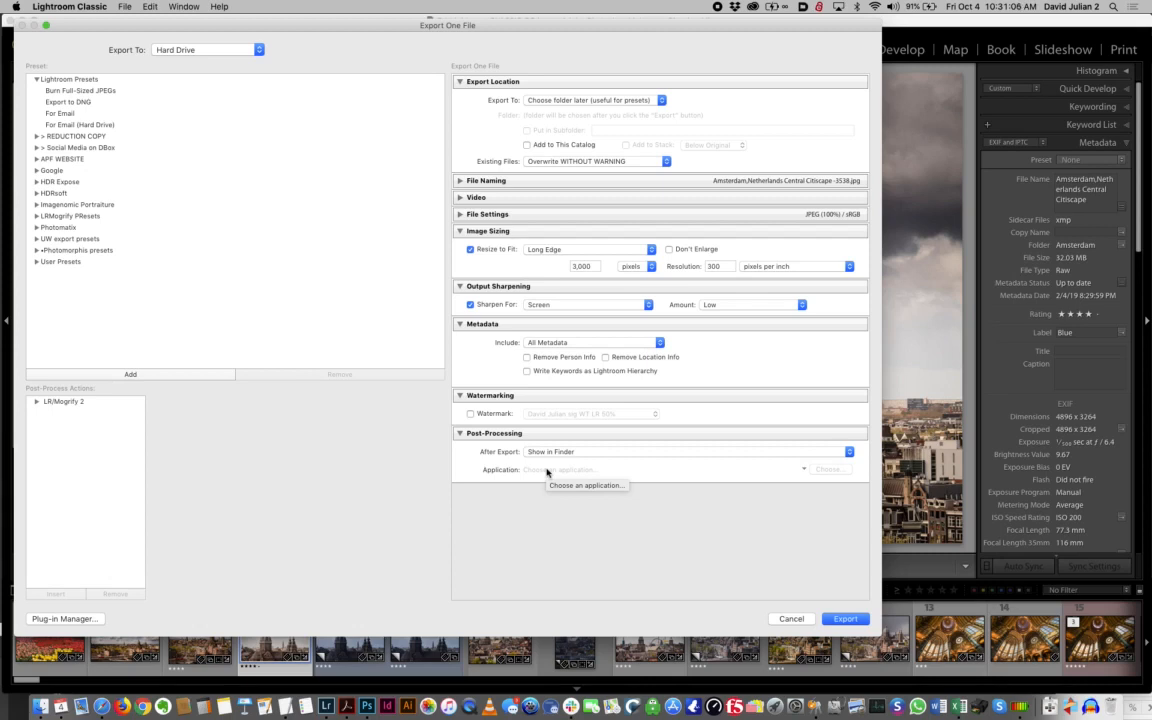
click(842, 620)
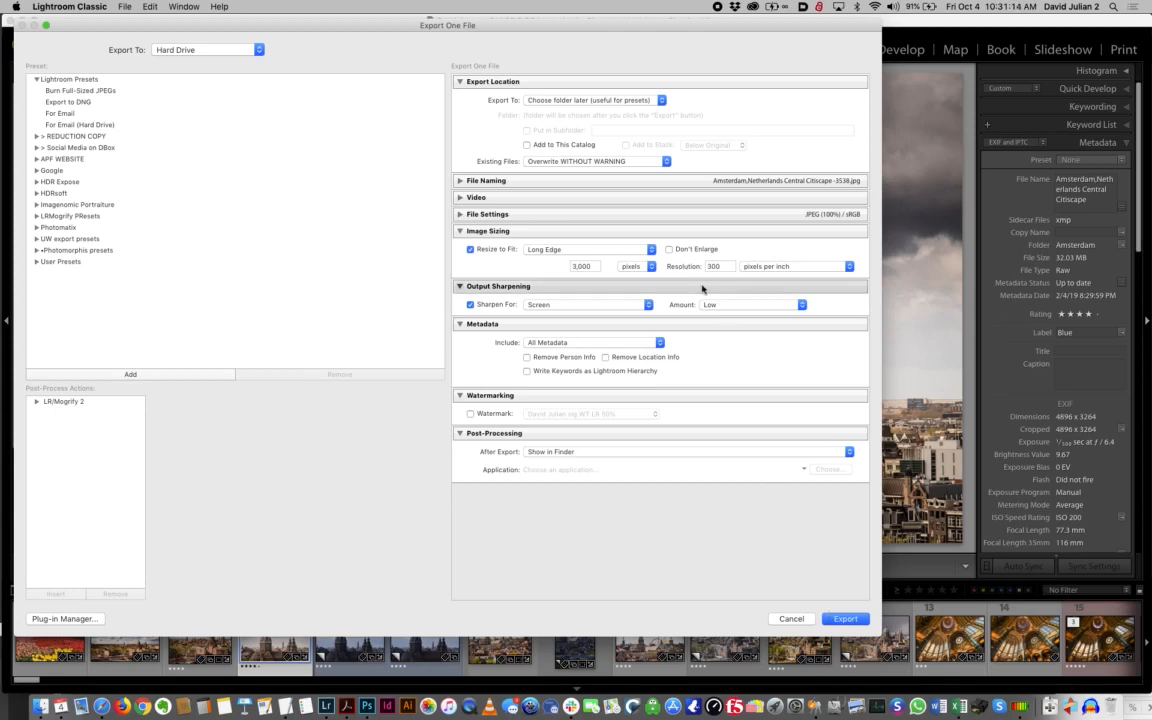
click(470, 304)
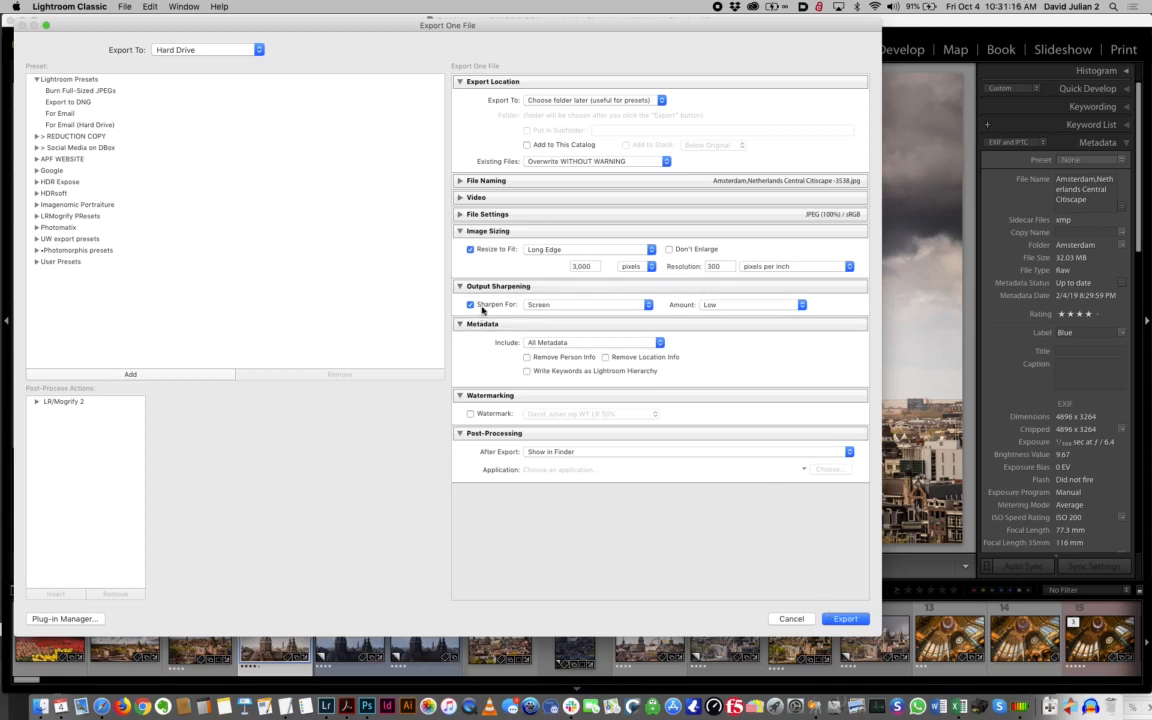
click(487, 306)
click(487, 306)
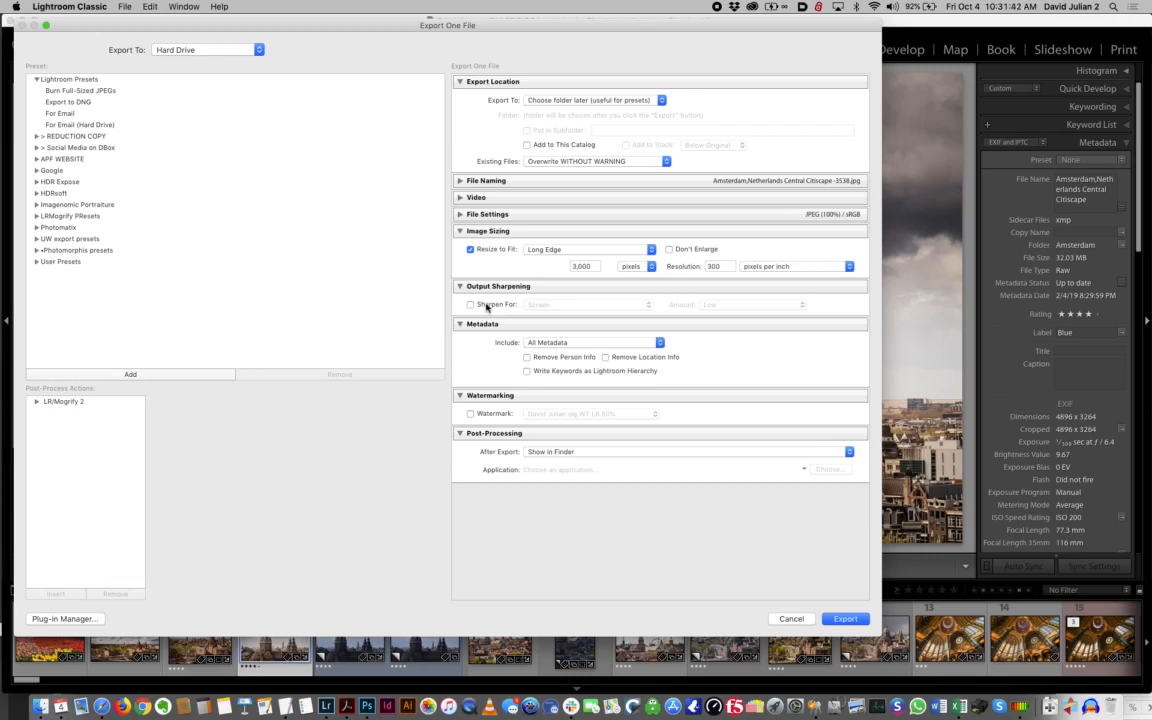
click(486, 307)
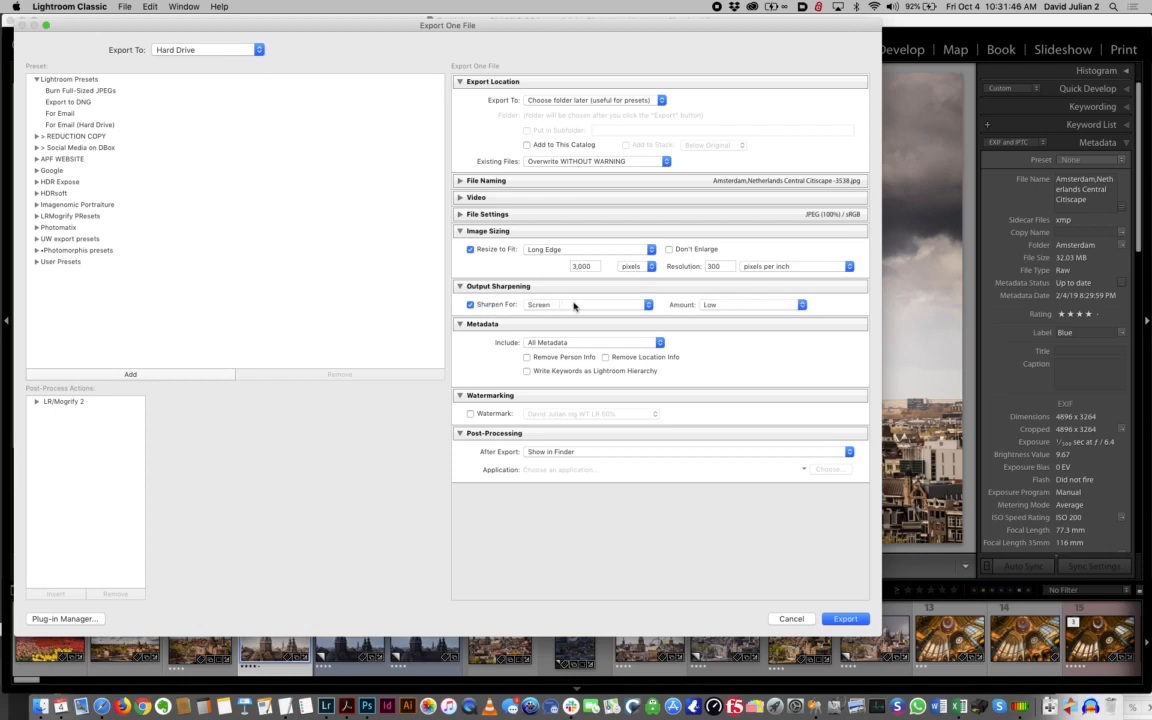
Set output sharpening to Glossy Paper with a Low amount and disable the sharpening
click(707, 304)
click(708, 302)
click(596, 305)
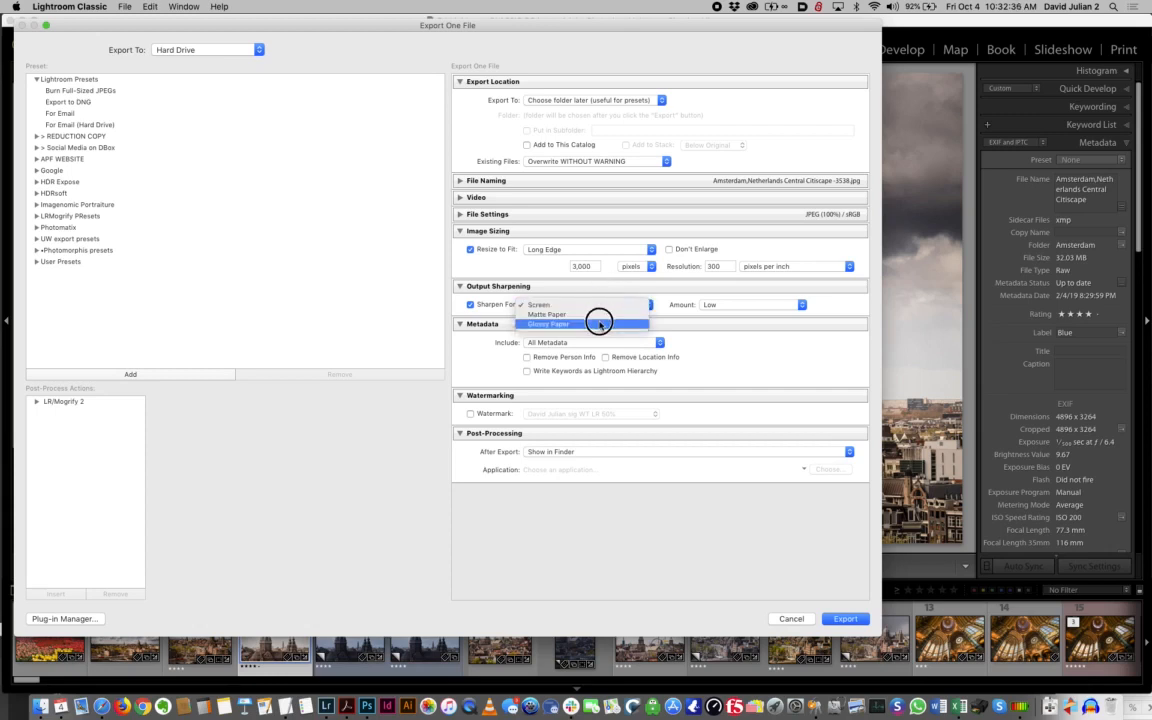
click(599, 323)
click(708, 305)
click(711, 303)
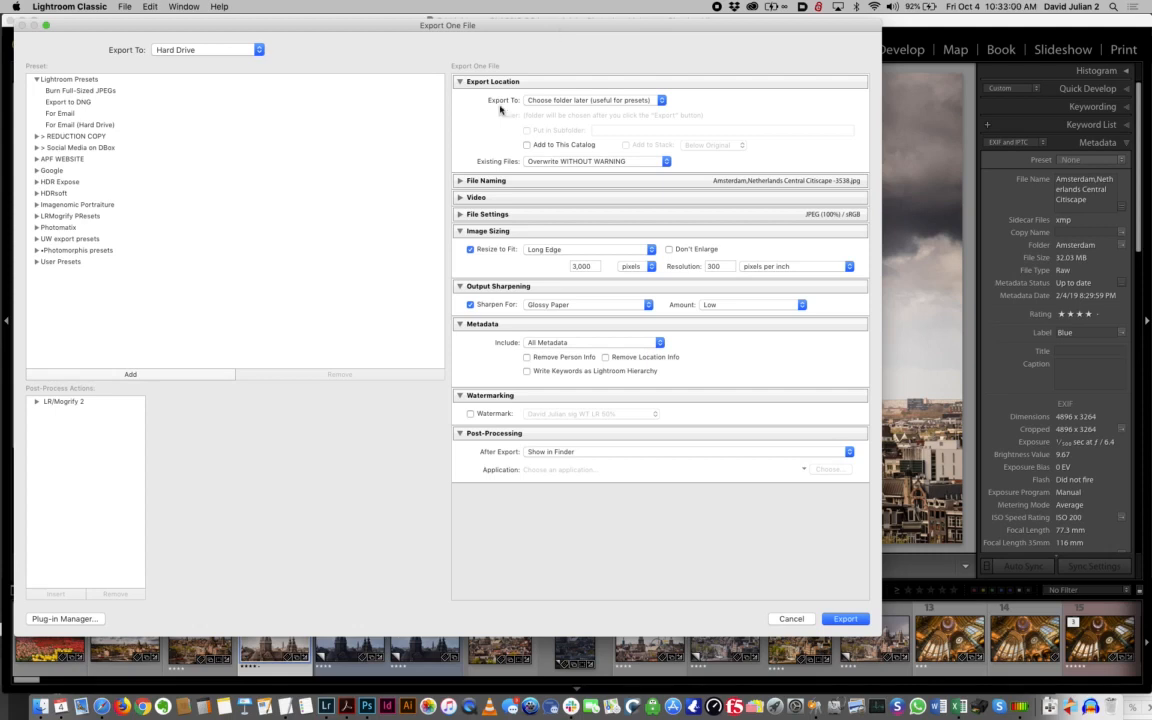
click(506, 310)
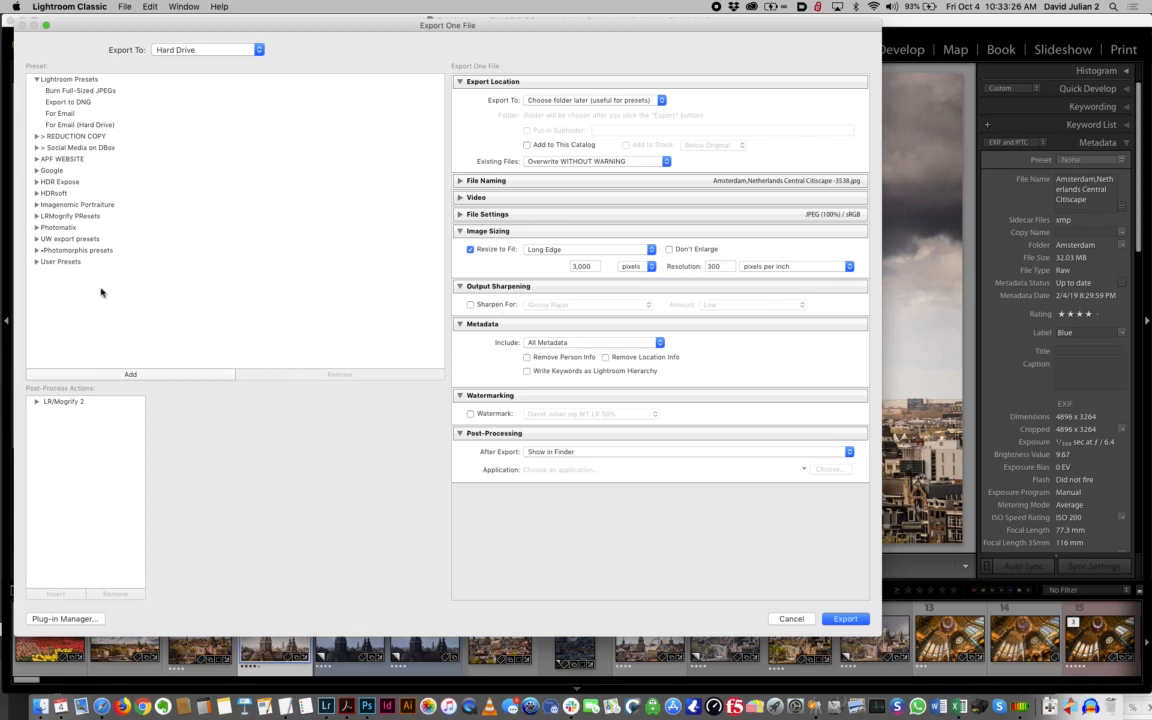
Examine the export presets stored in the APF WEBSITE folder and collapse the folder
click(37, 159)
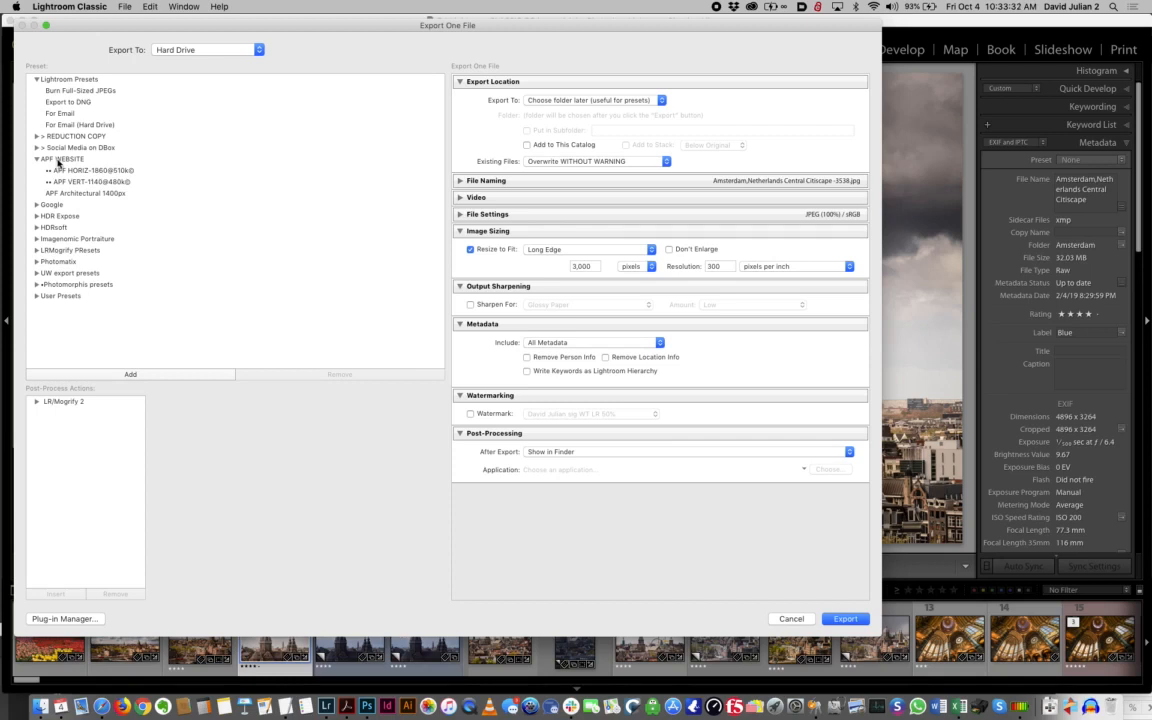
click(58, 160)
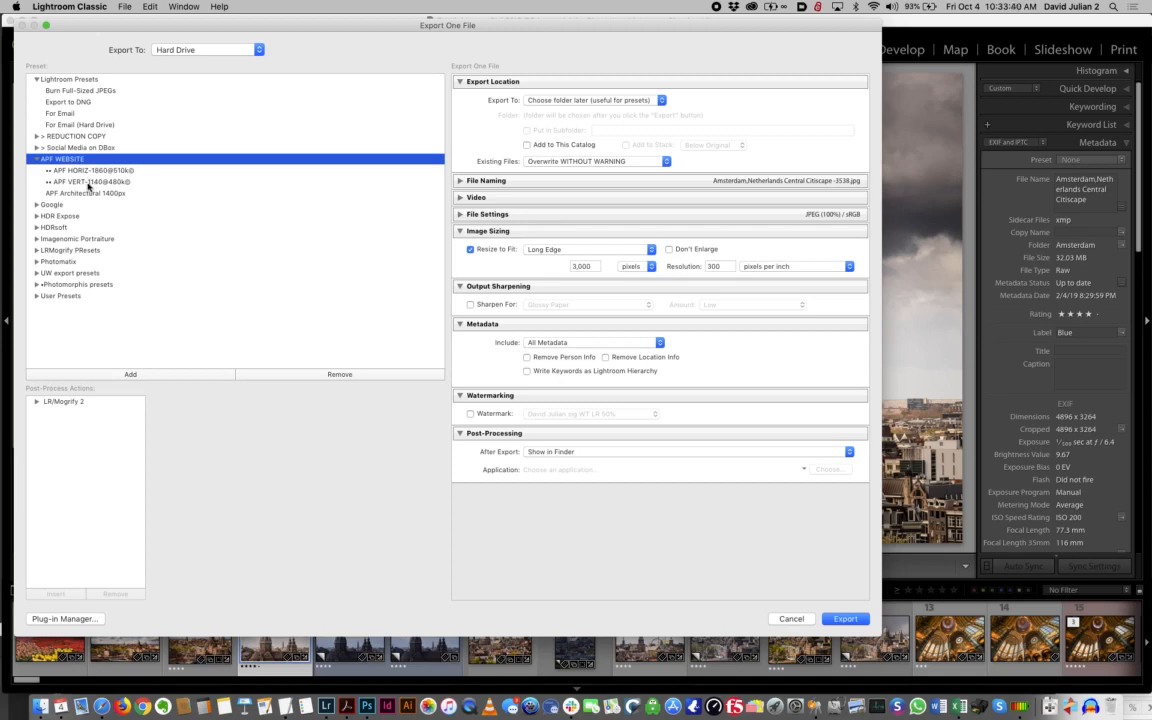
click(36, 158)
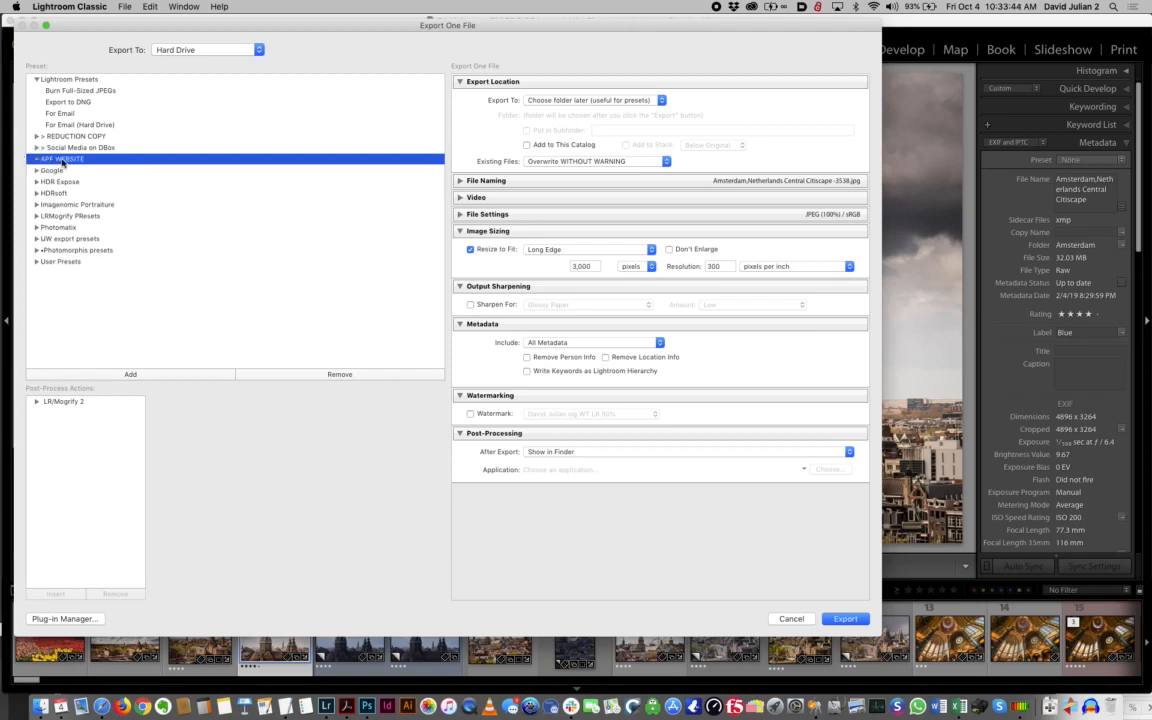
click(36, 158)
click(37, 159)
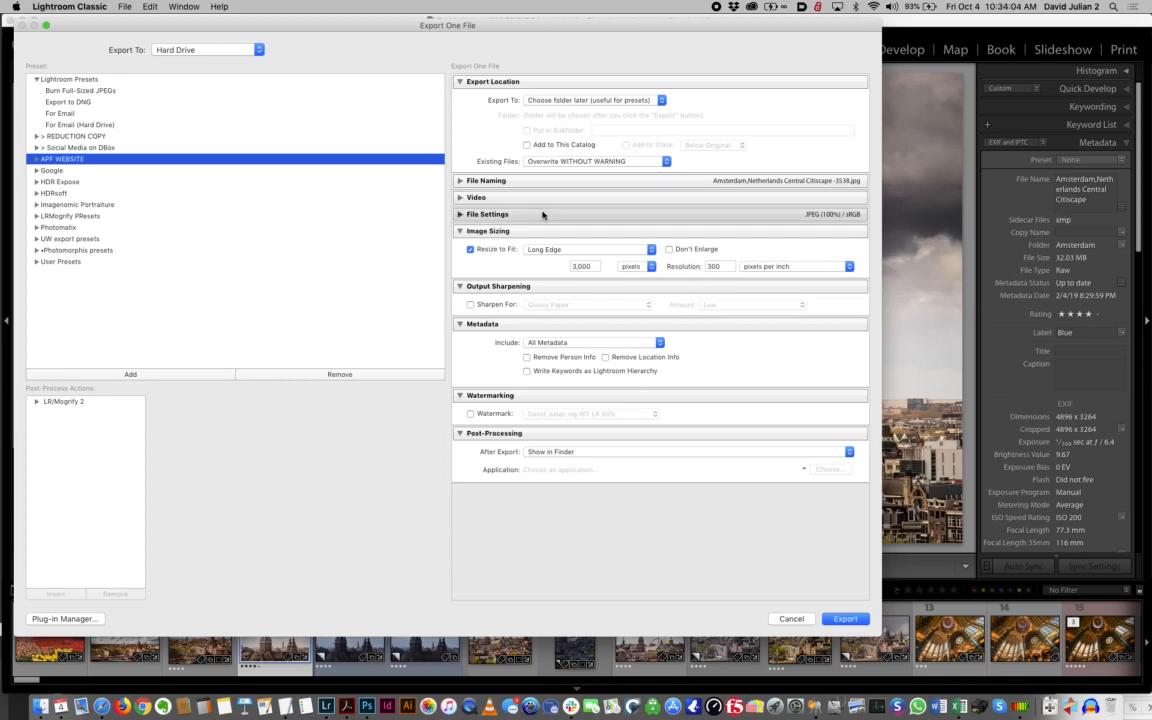
Expand the File Settings, set the image format to TIFF, and review the available color spaces
click(458, 215)
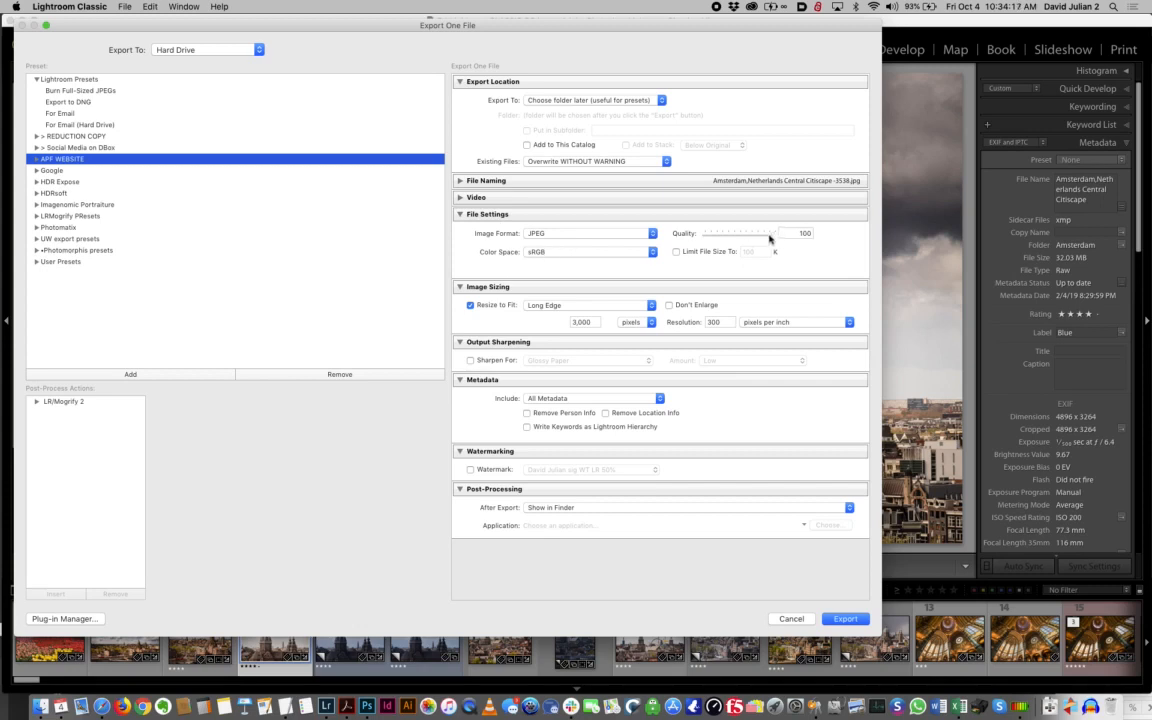
click(625, 233)
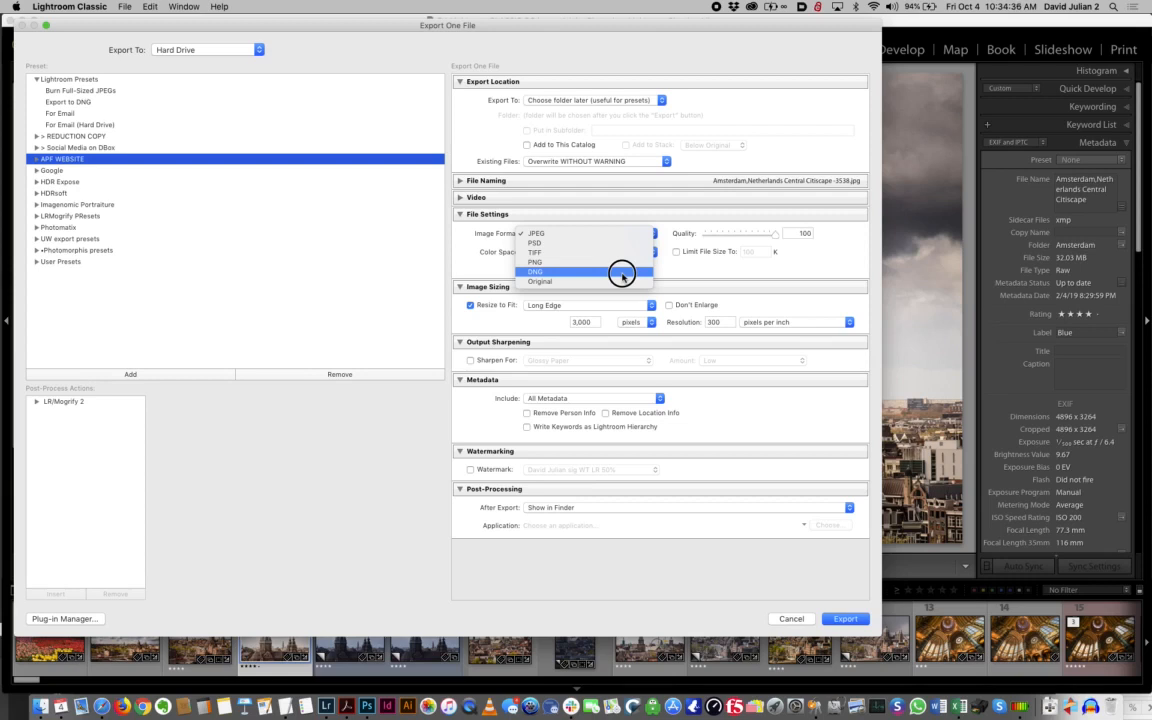
click(589, 233)
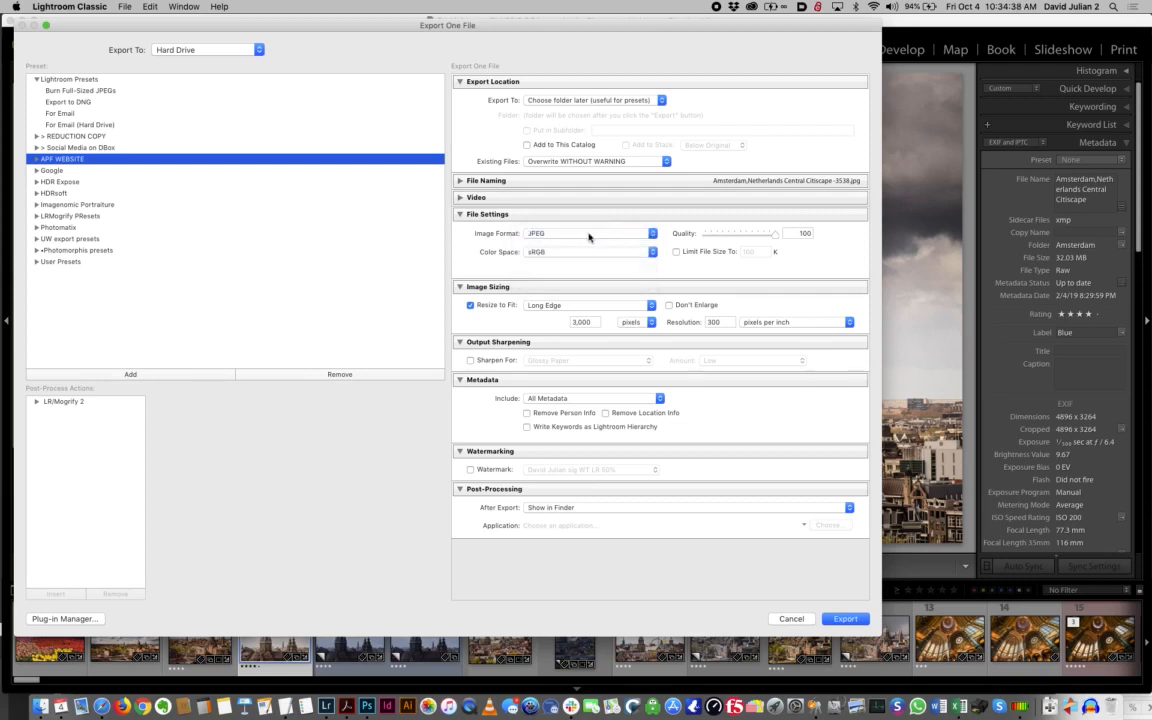
click(589, 233)
click(585, 258)
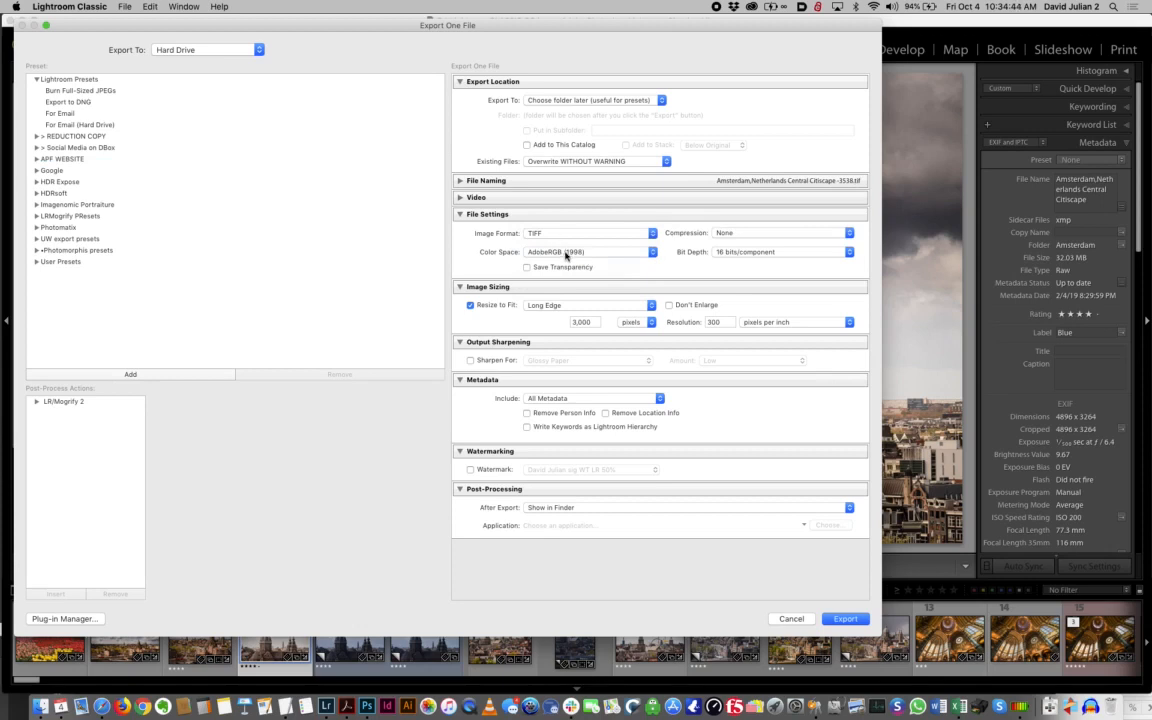
click(564, 252)
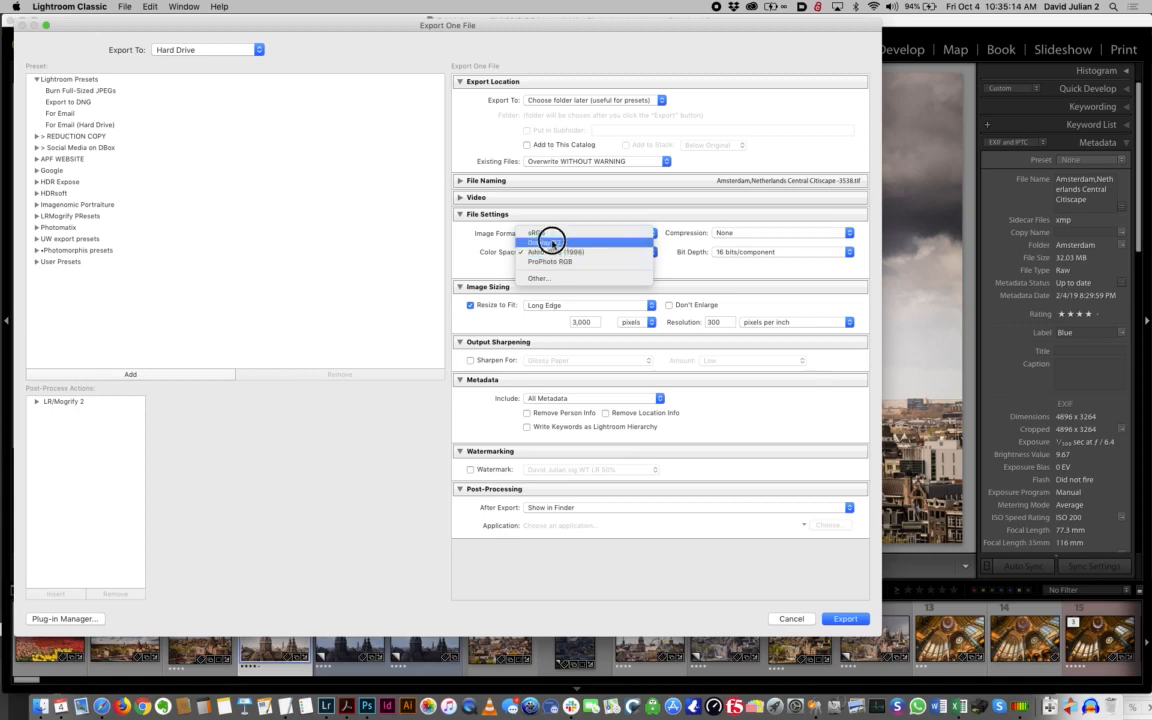
click(432, 227)
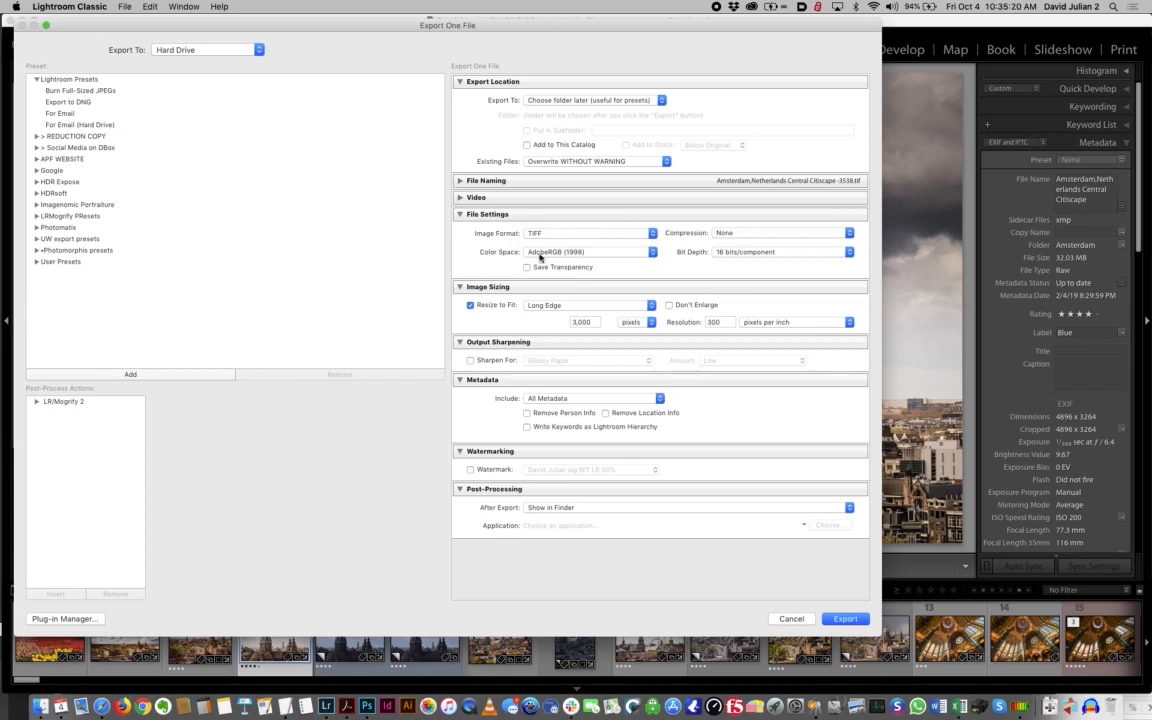
Set the TIFF bit depth to 8 bits/component with LZW compression and collapse the File Settings
click(733, 254)
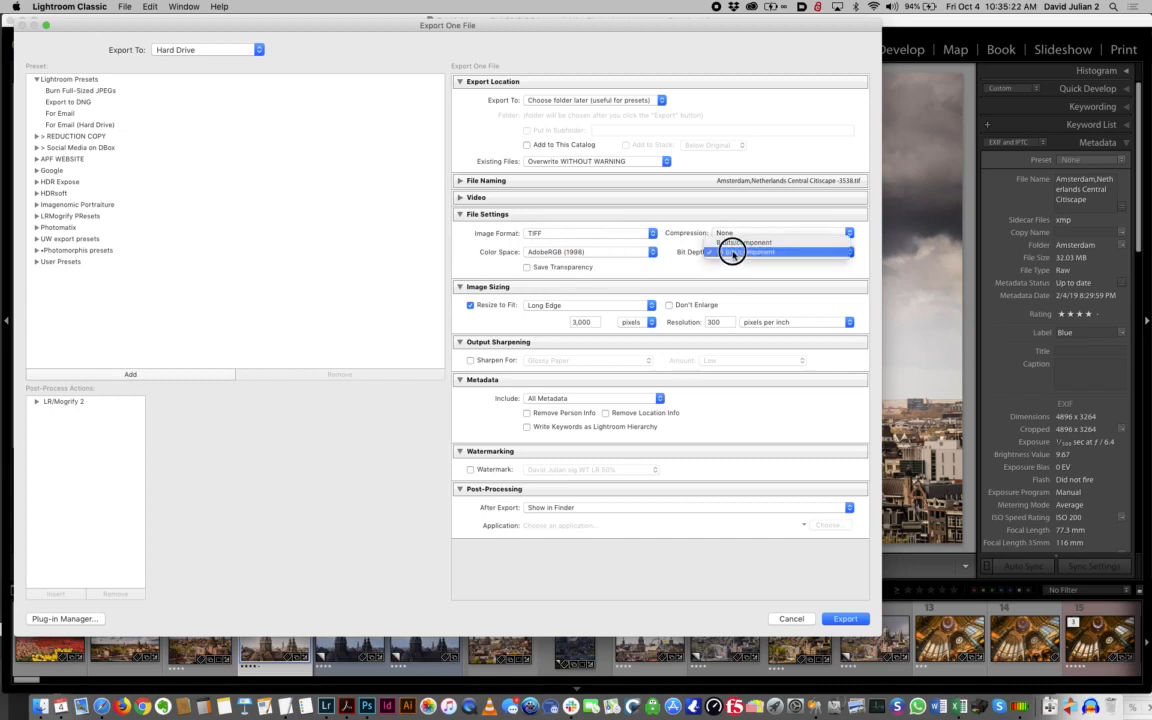
click(736, 243)
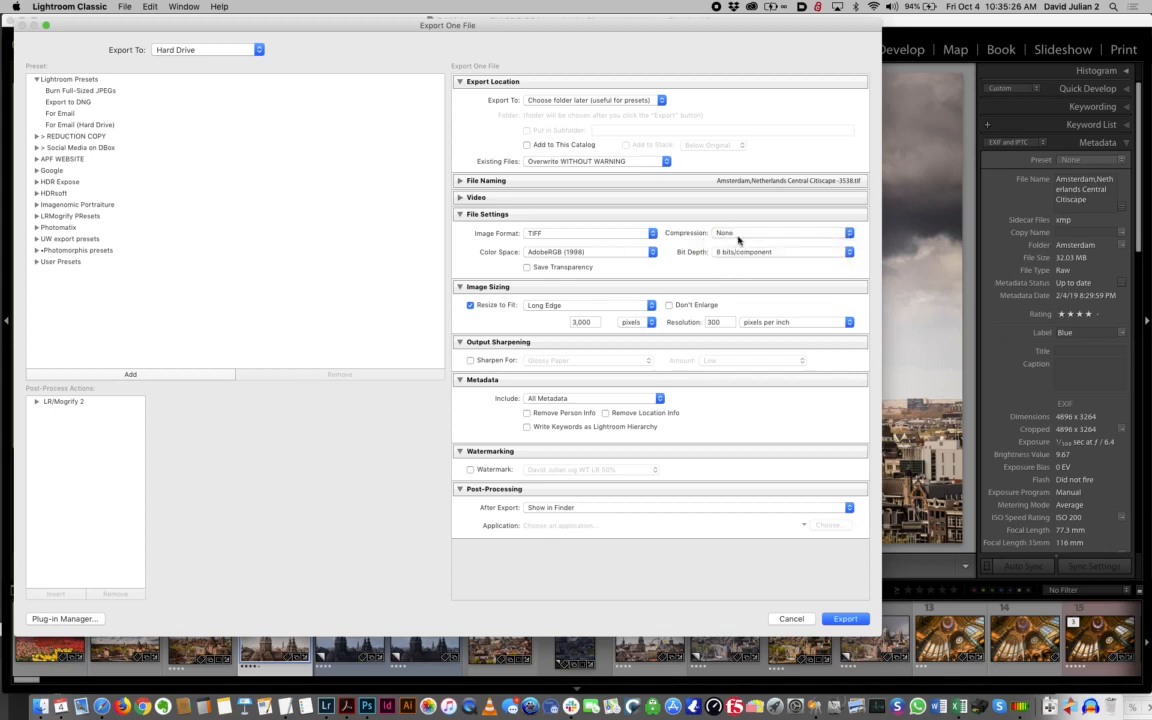
click(741, 233)
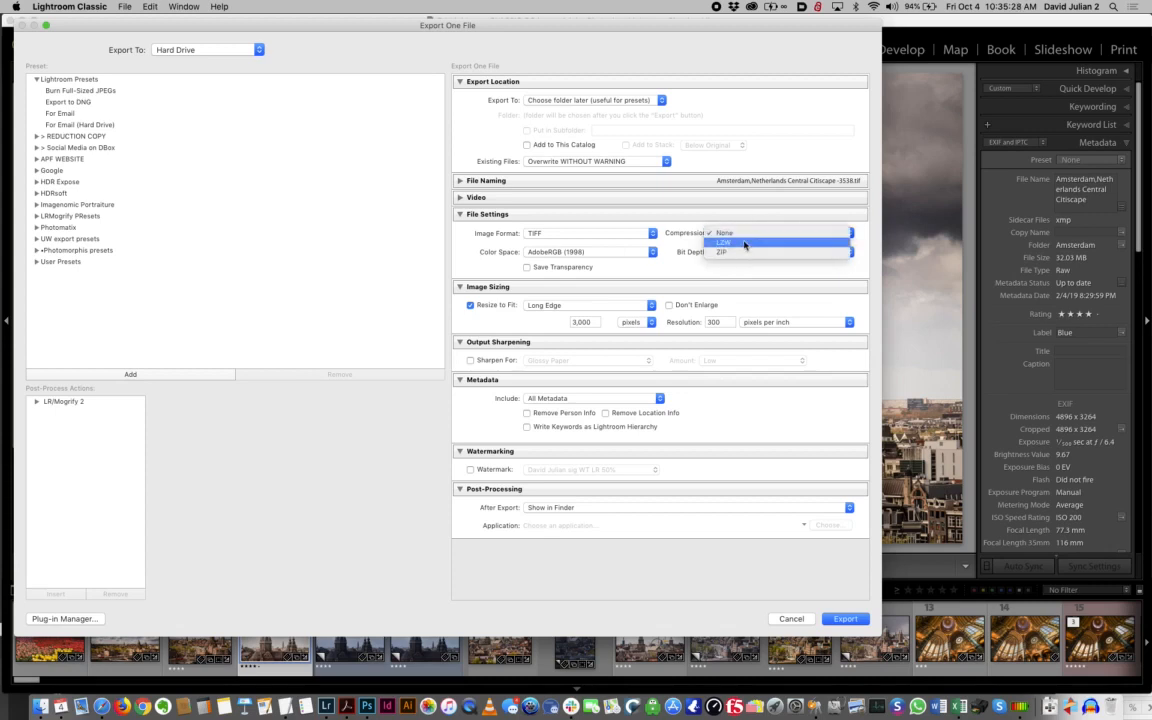
click(744, 243)
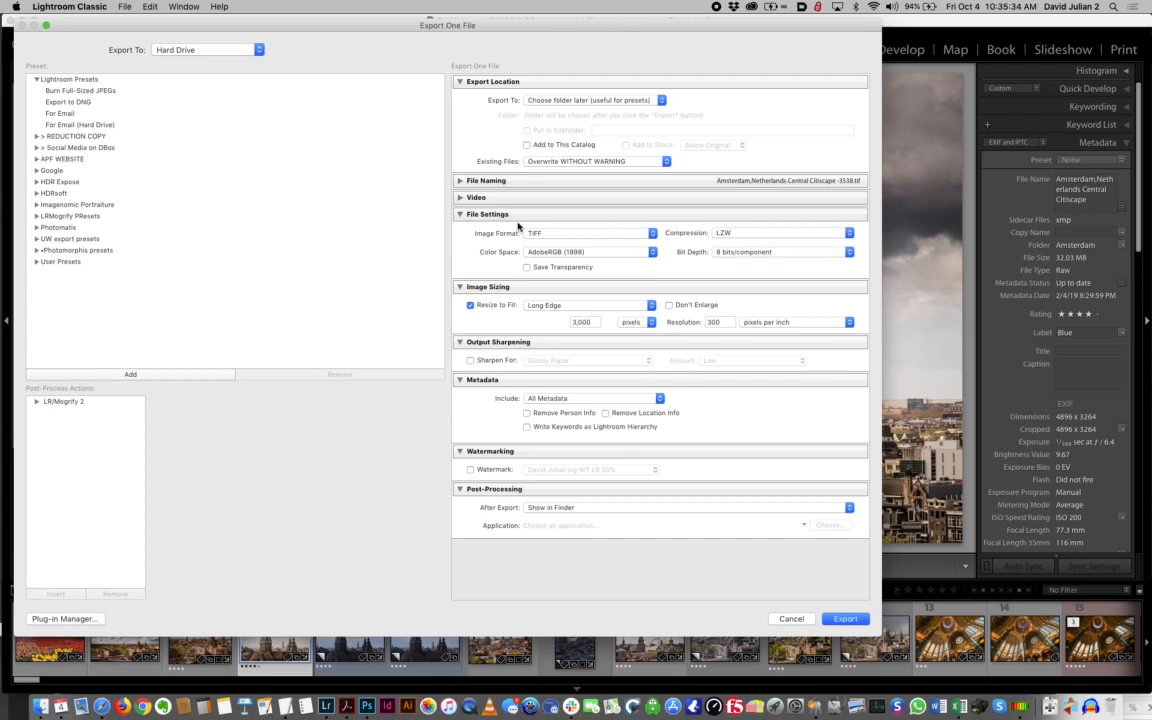
click(460, 215)
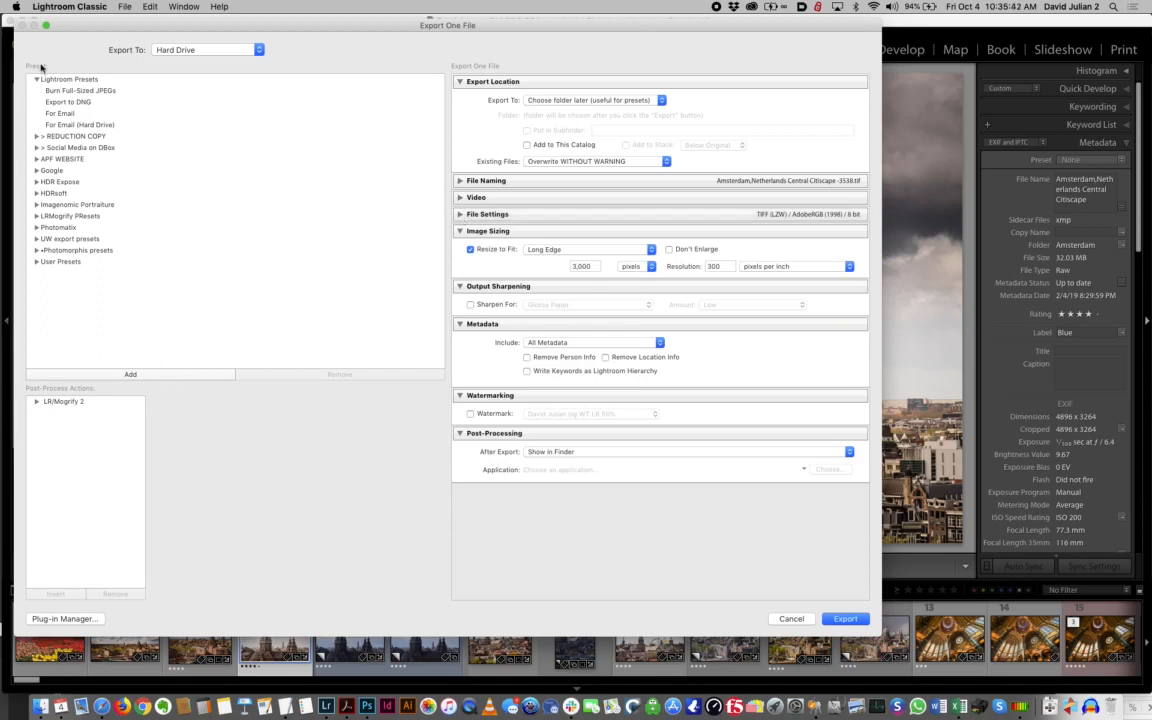
Save the current export settings as a preset named "3000pxsRGB LS" in the User Presets folder
click(132, 374)
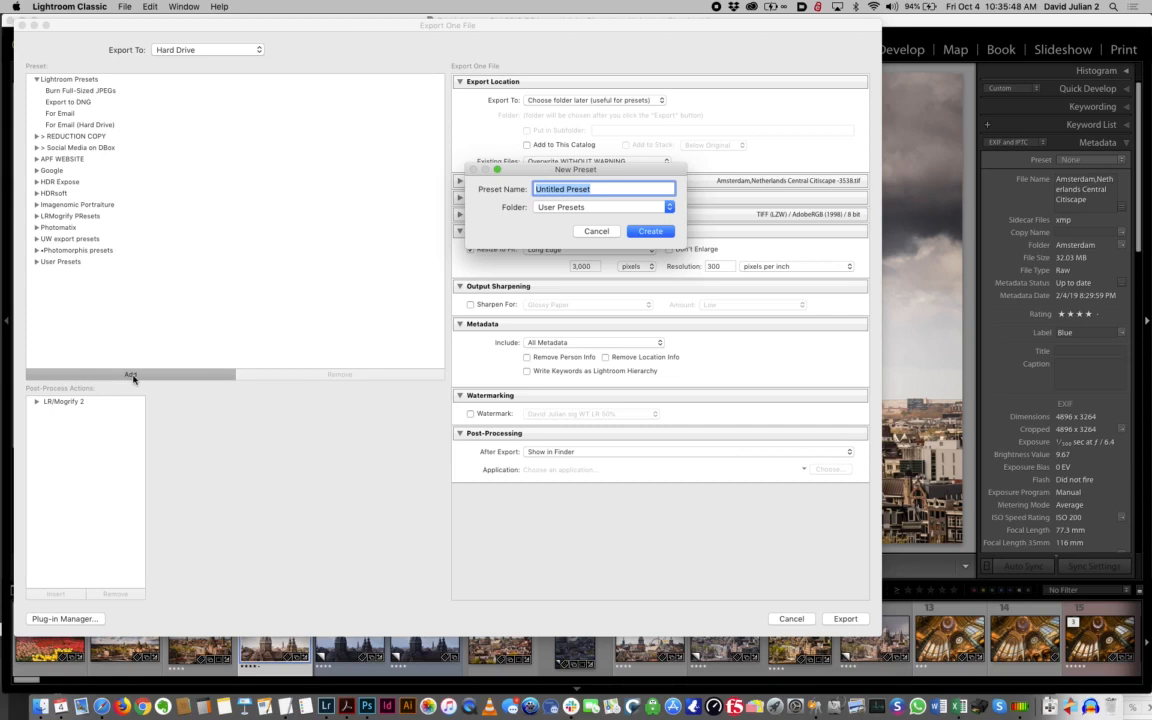
text(3000pxsRGB LS)
click(583, 208)
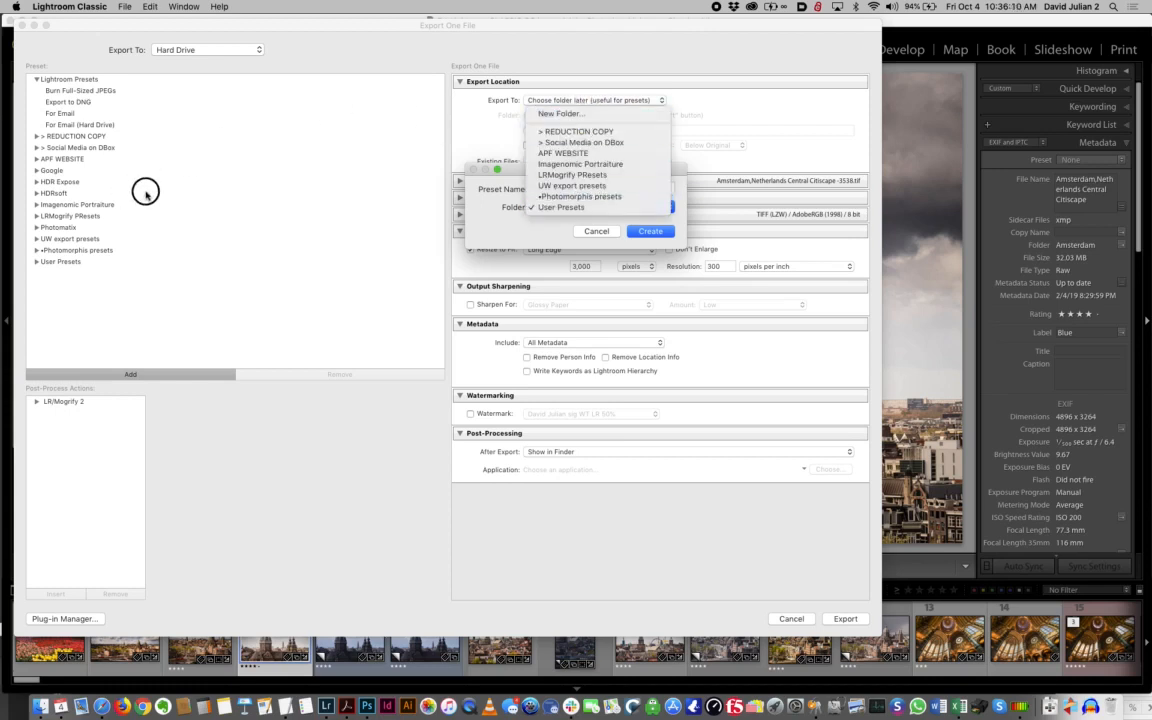
click(654, 226)
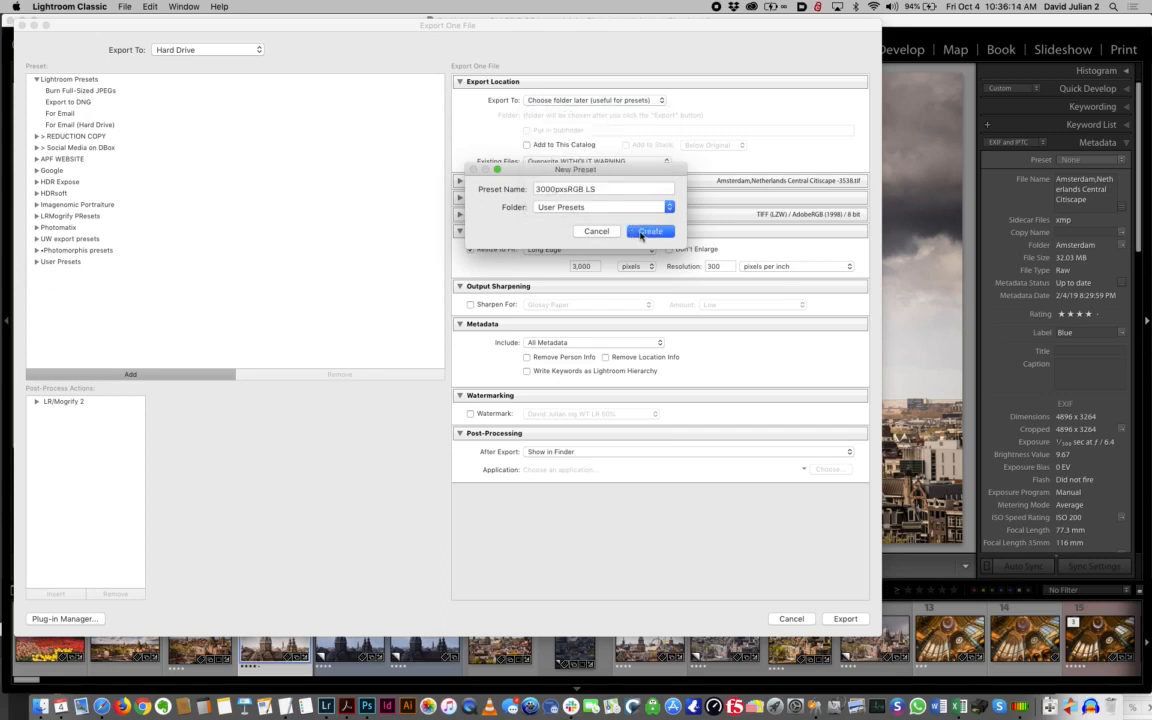
click(645, 232)
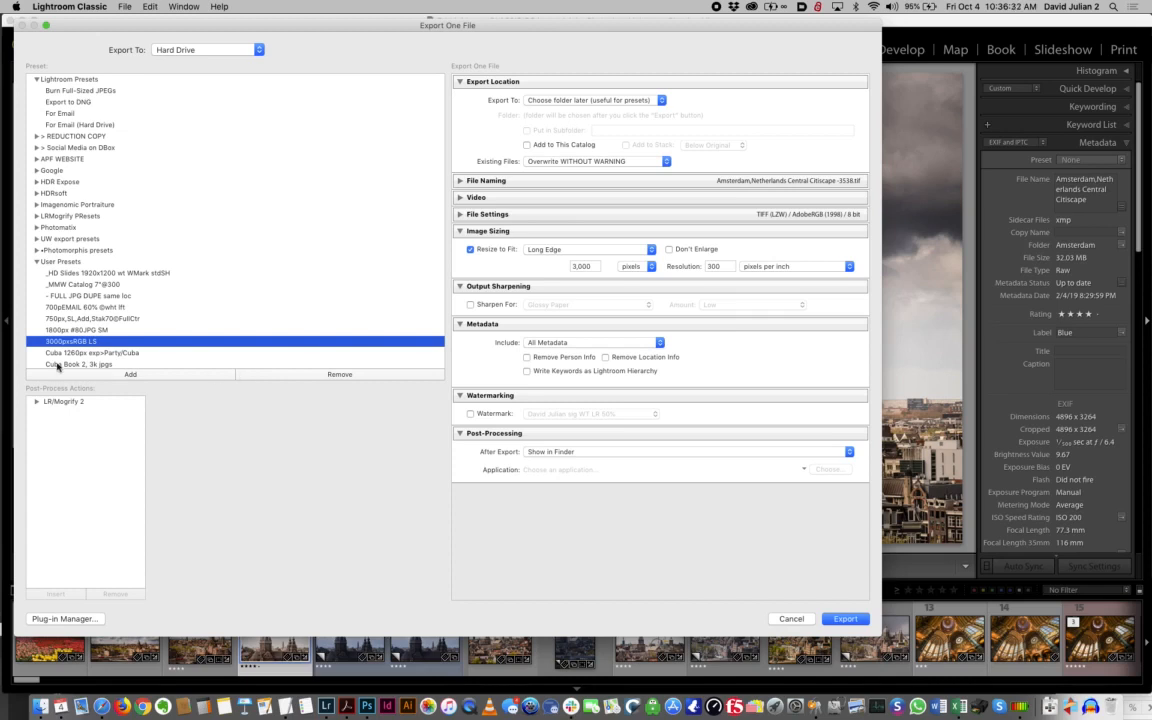
Export the photo with the iCloud Desktop as the destination folder
click(838, 621)
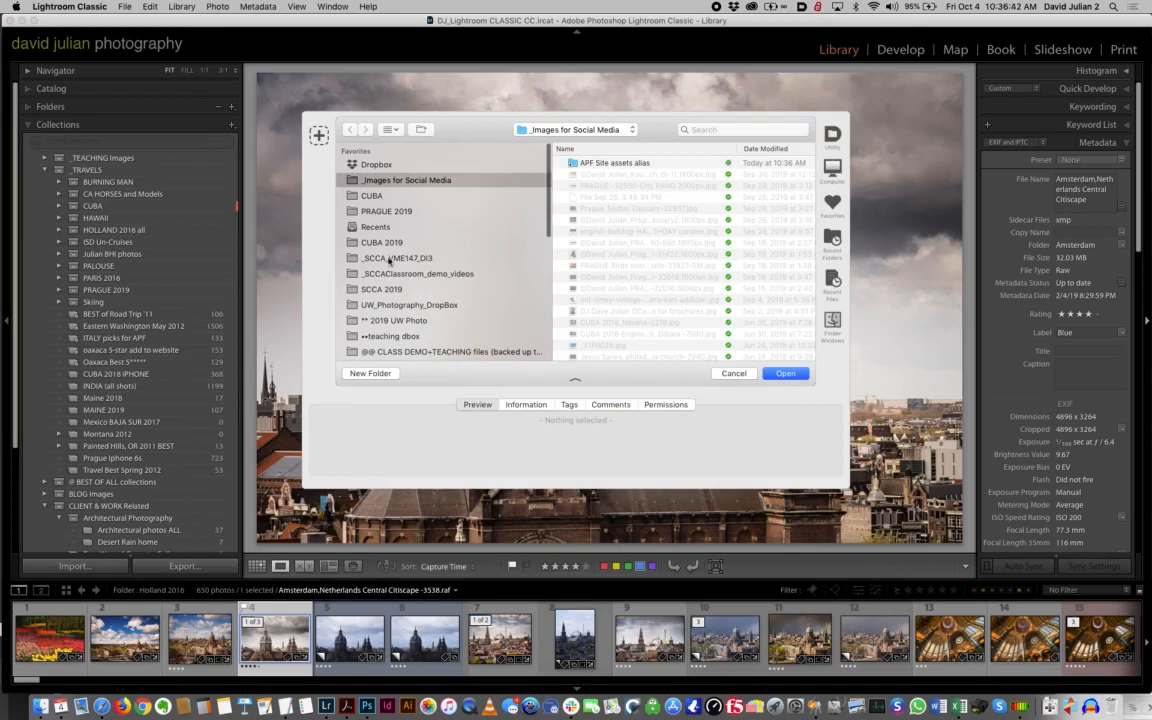
scroll(385, 255, down, 5)
click(360, 318)
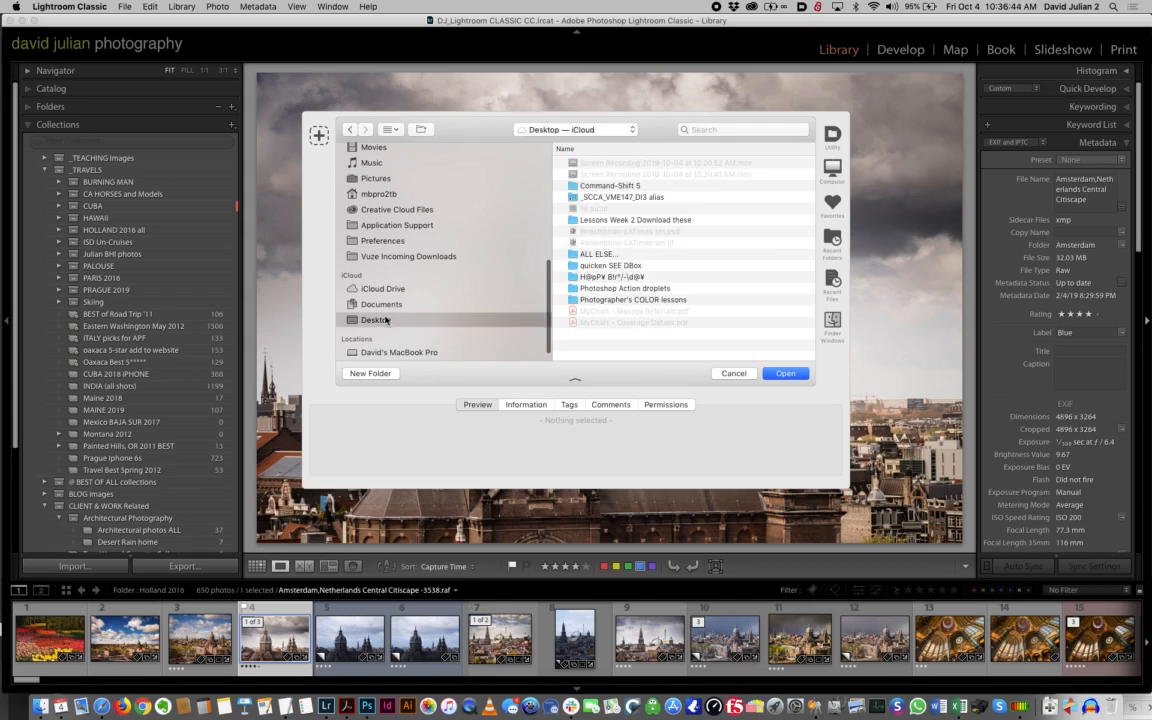
click(785, 373)
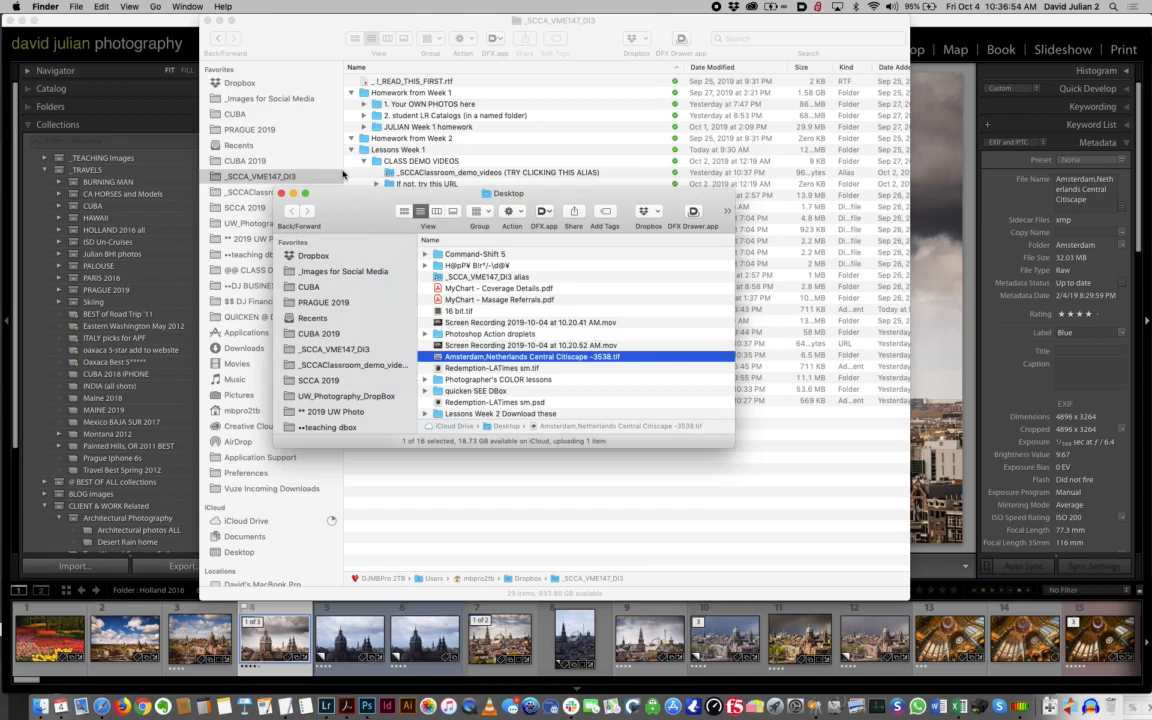
Enlarge the Desktop window and preview the exported Amsterdam cityscape TIFF with Quick Look
drag(331, 190, 322, 91)
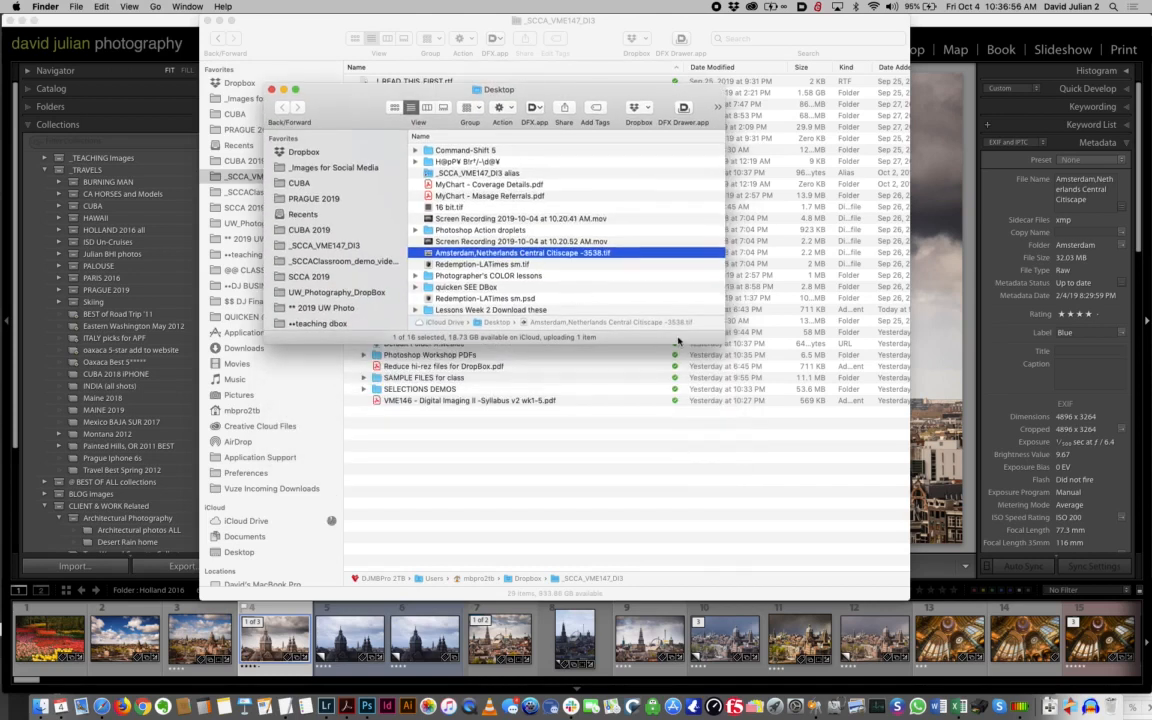
drag(725, 342, 985, 492)
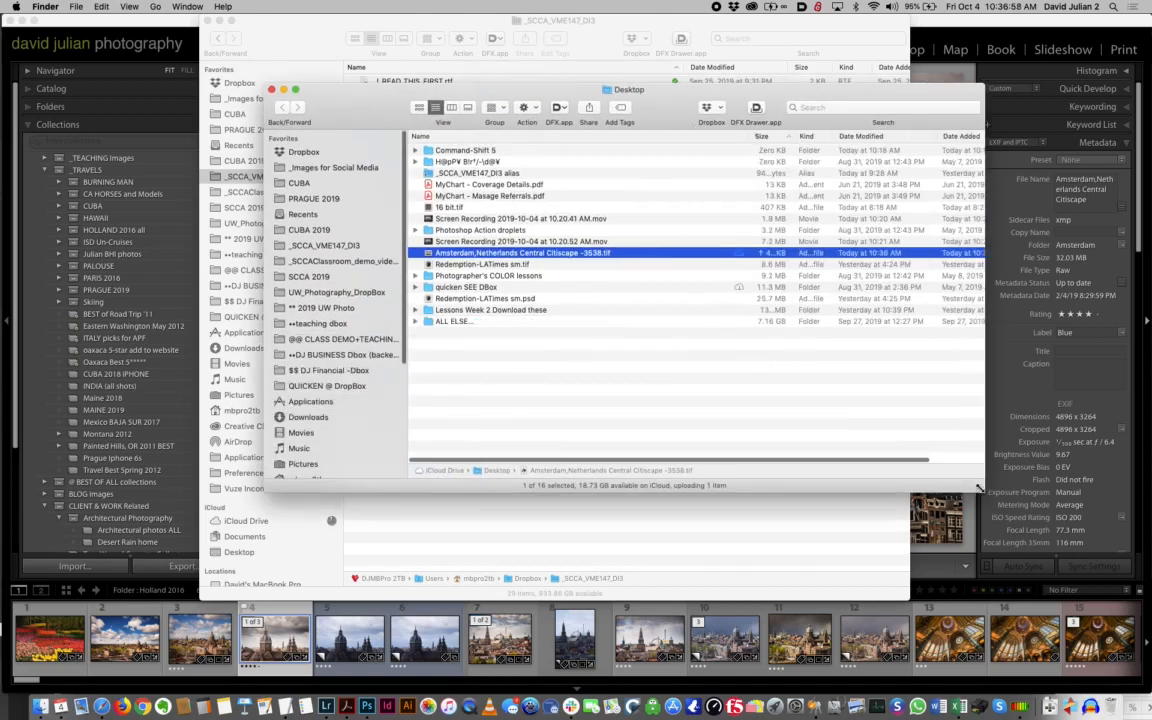
click(441, 254)
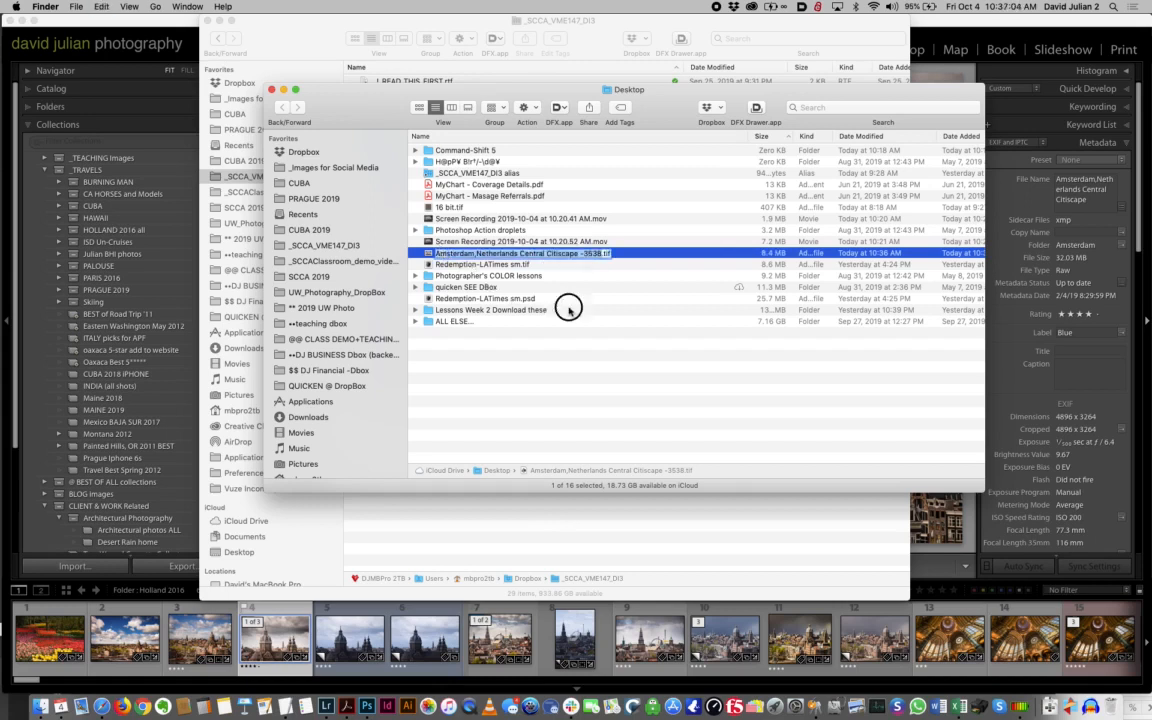
click(566, 310)
click(432, 254)
key(space)
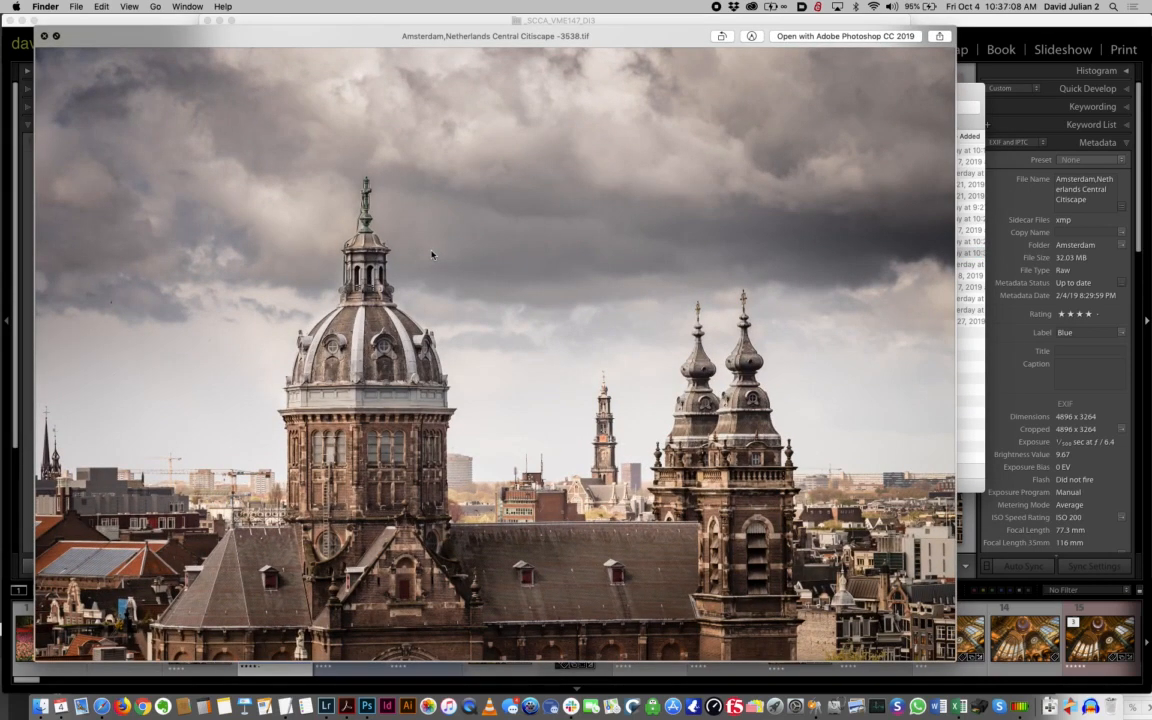
key(space)
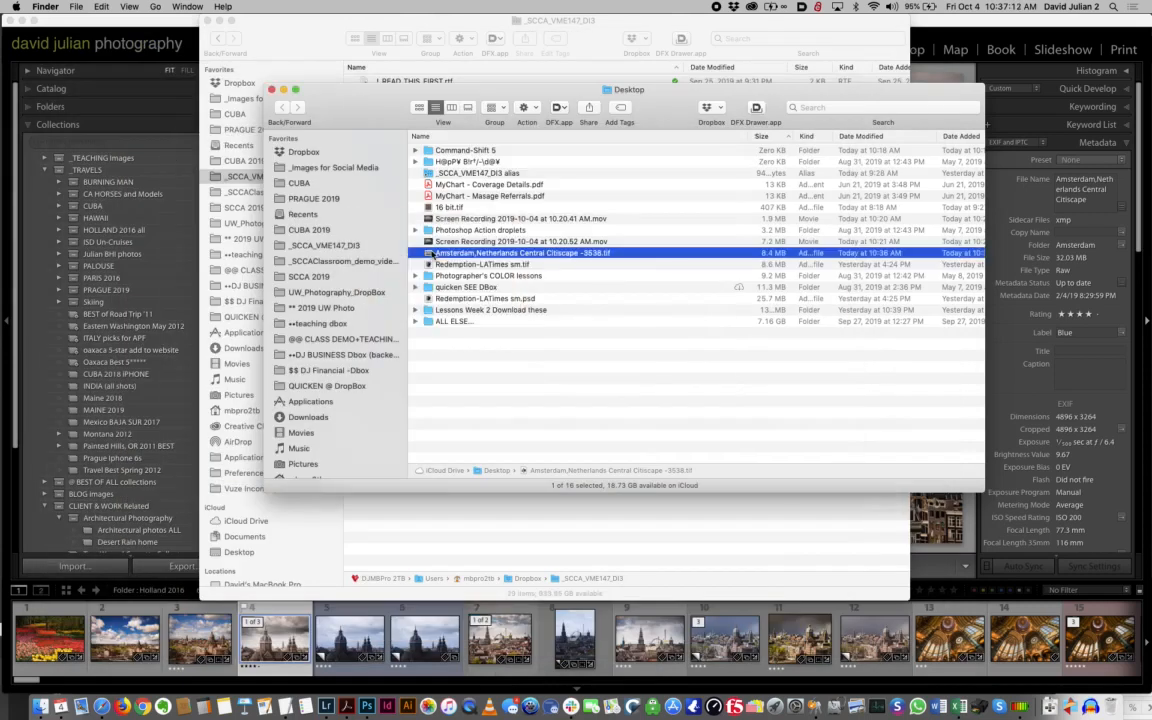
Move both Finder windows out of the way and switch back to Lightroom Classic
drag(350, 95, 791, 337)
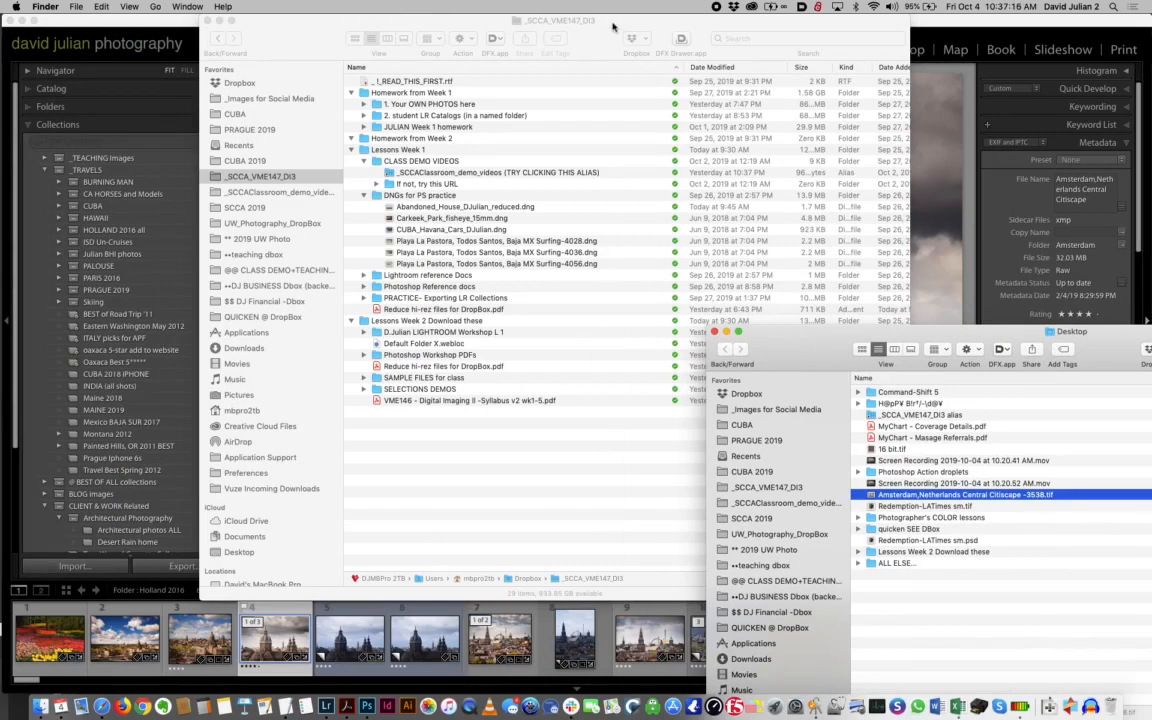
drag(612, 27, 908, 255)
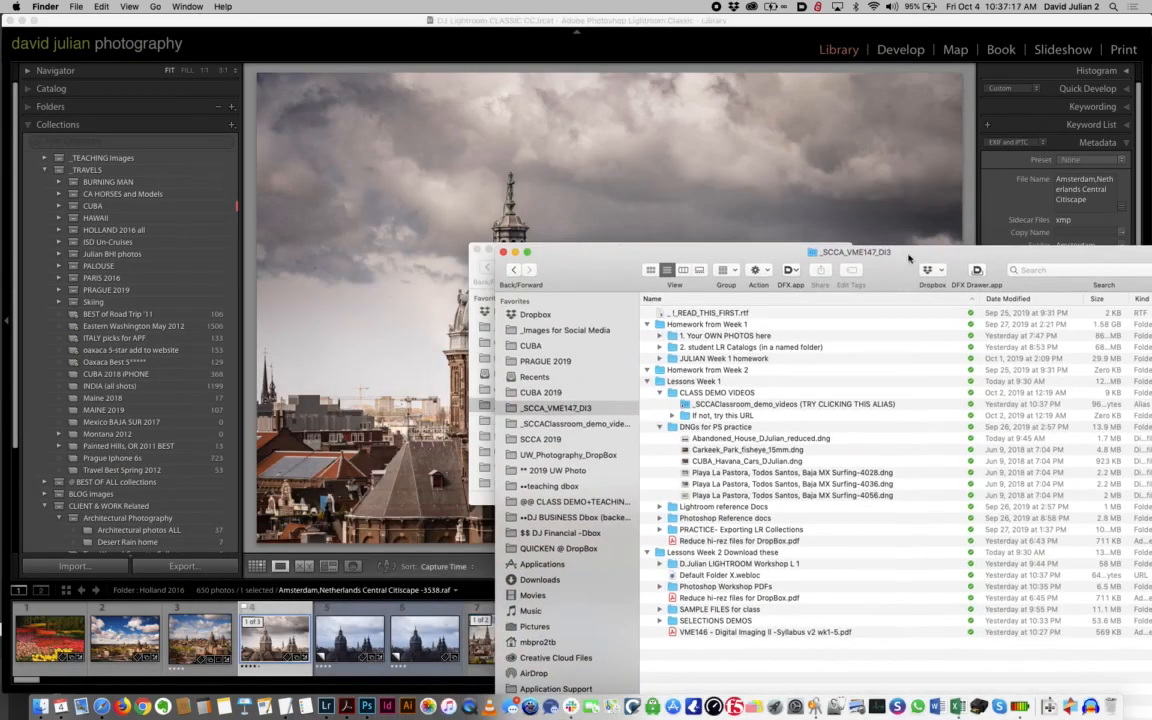
click(694, 26)
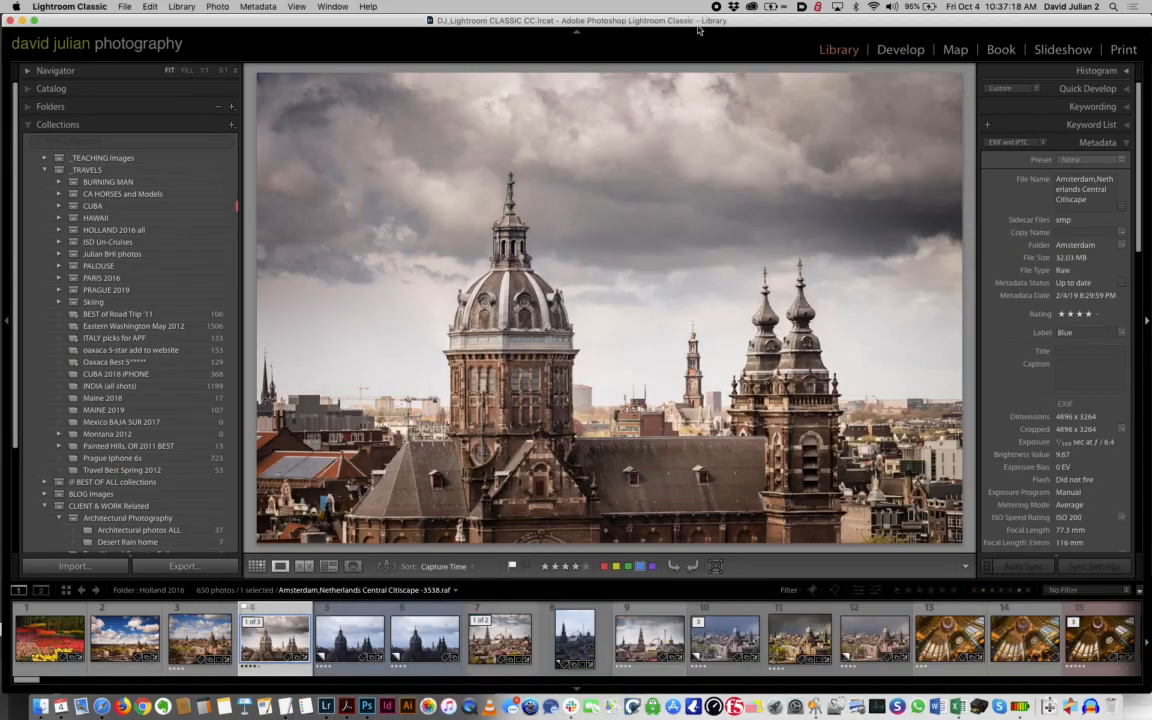
Reopen the export settings for the photo and set the image format to JPEG at quality 81
click(222, 572)
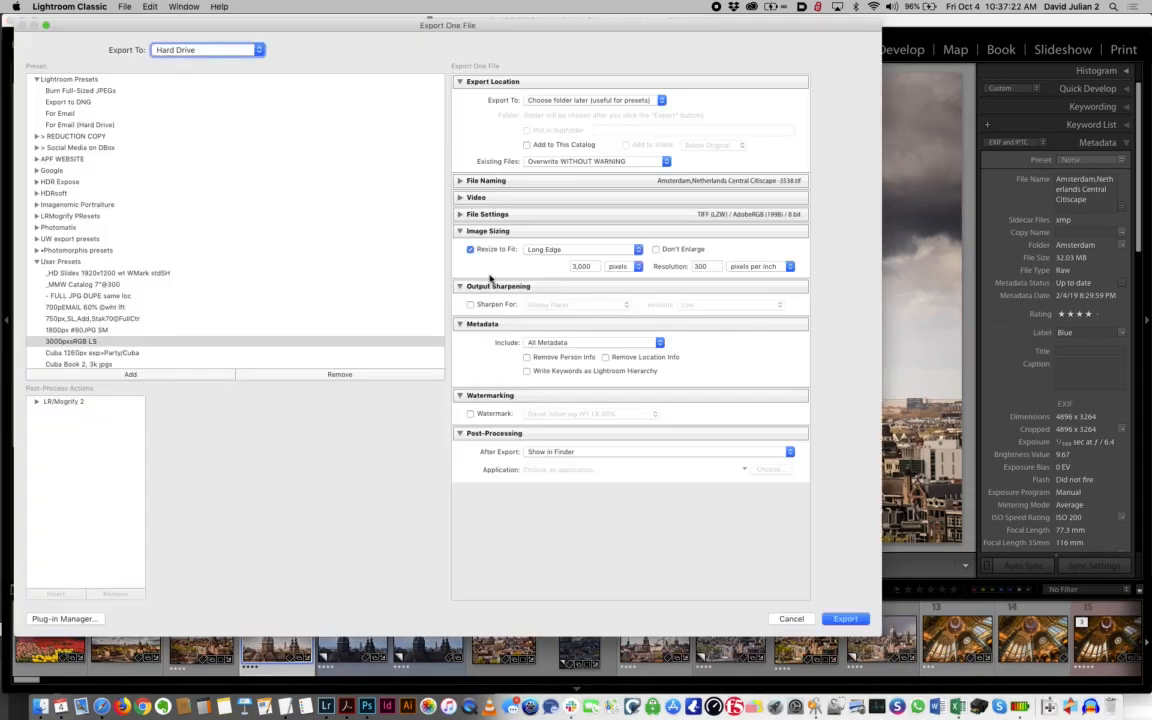
click(462, 214)
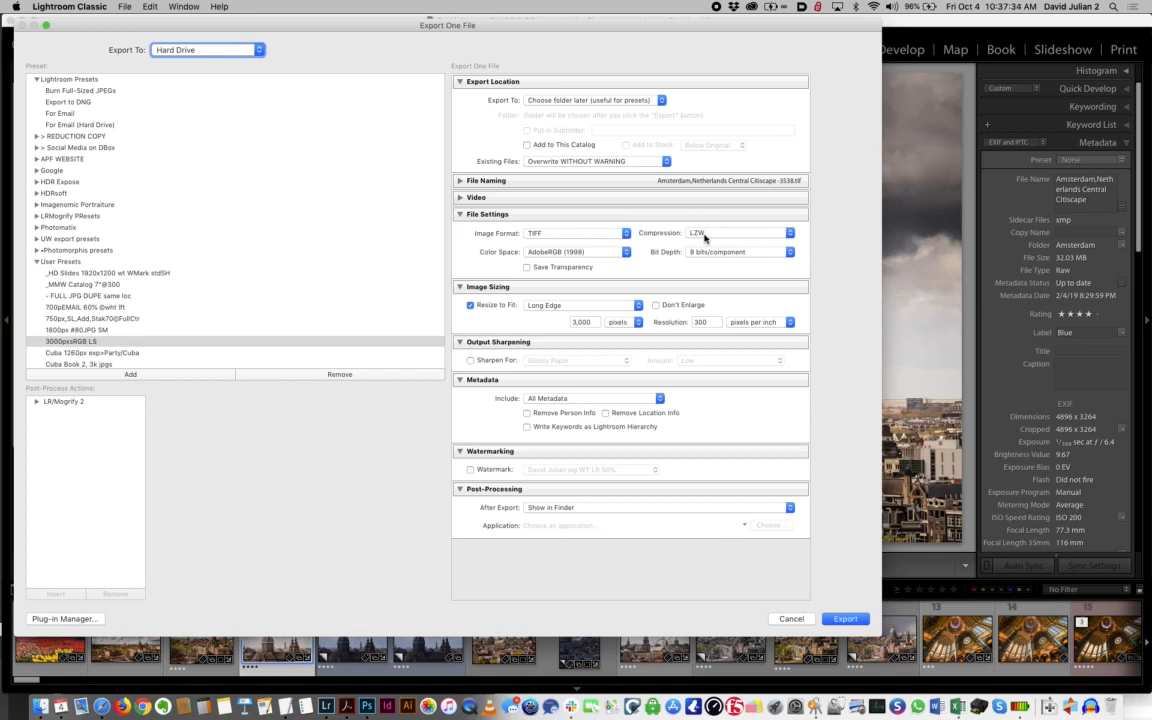
click(625, 234)
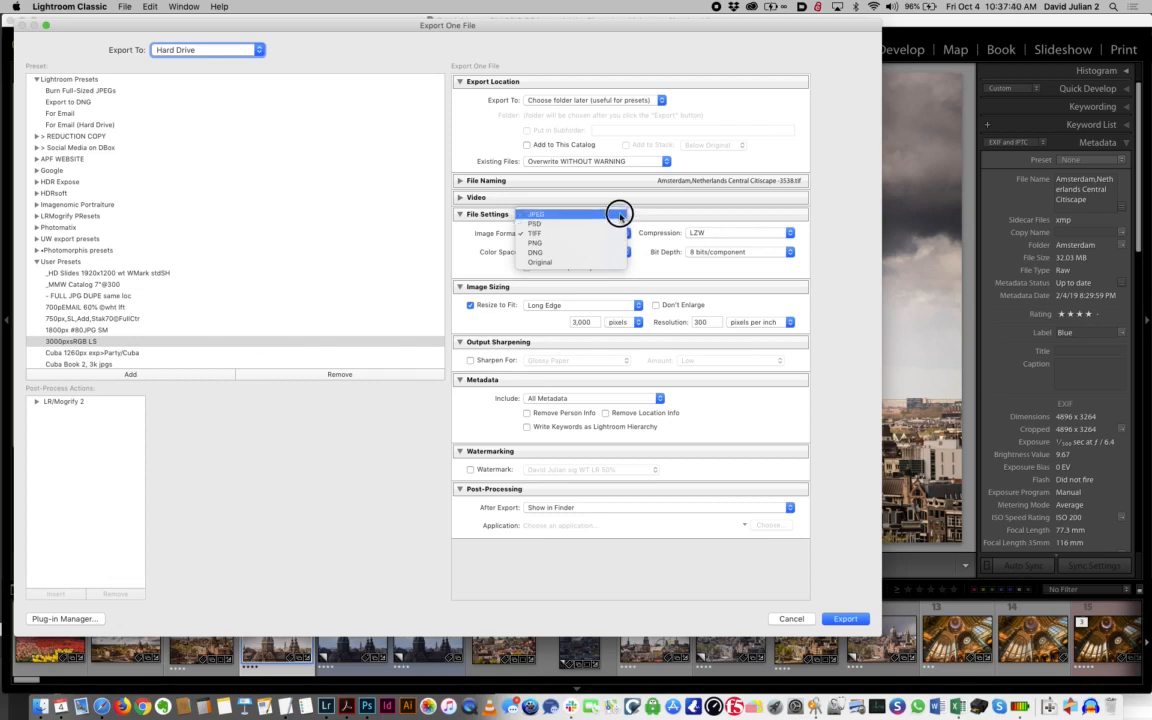
click(619, 215)
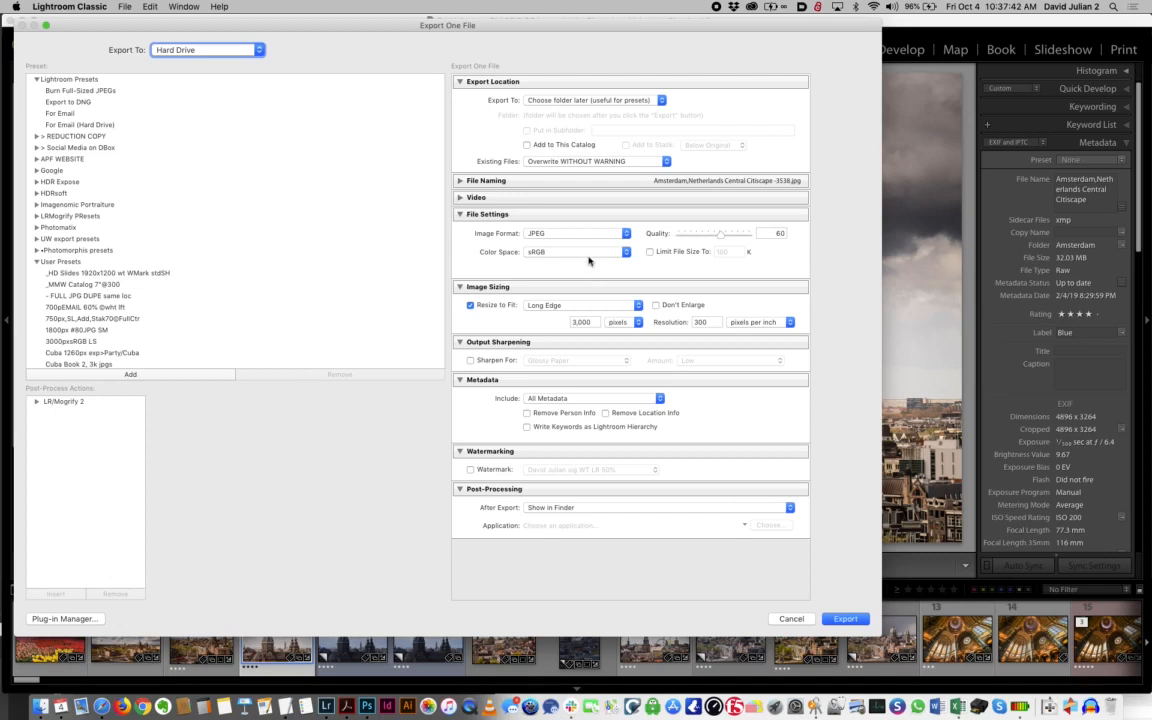
drag(723, 236, 737, 236)
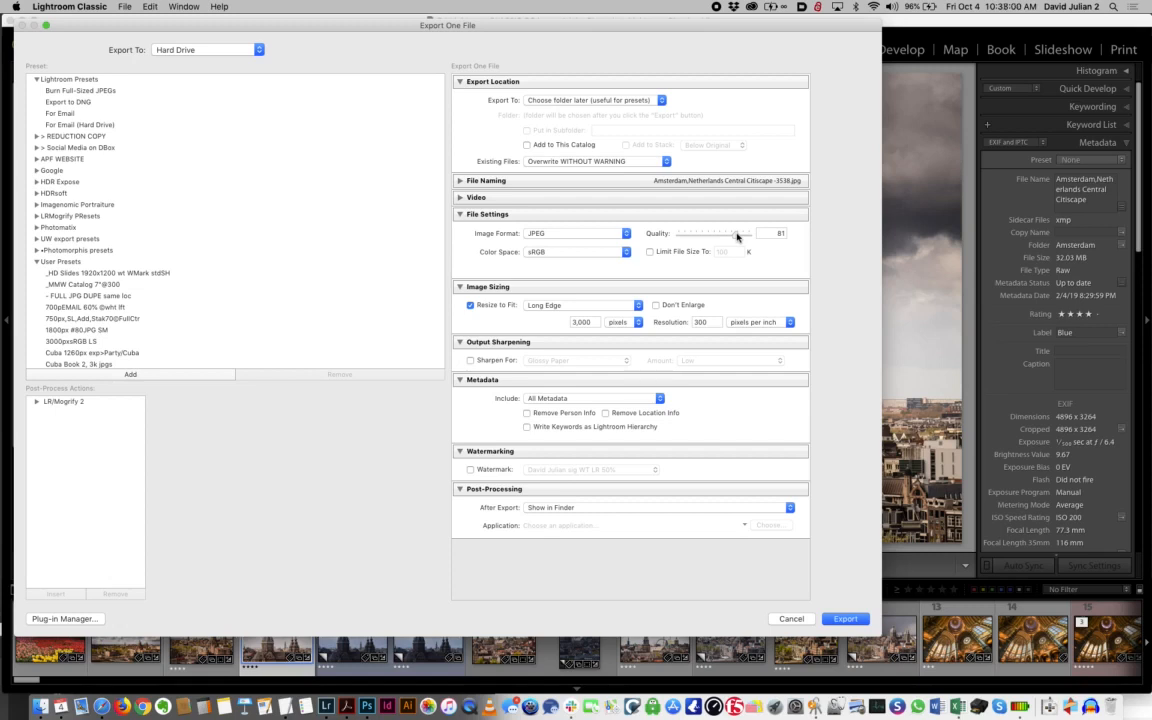
Set the JPEG export quality to 100 and the color space to AdobeRGB (1998)
click(736, 236)
drag(736, 236, 759, 241)
click(607, 251)
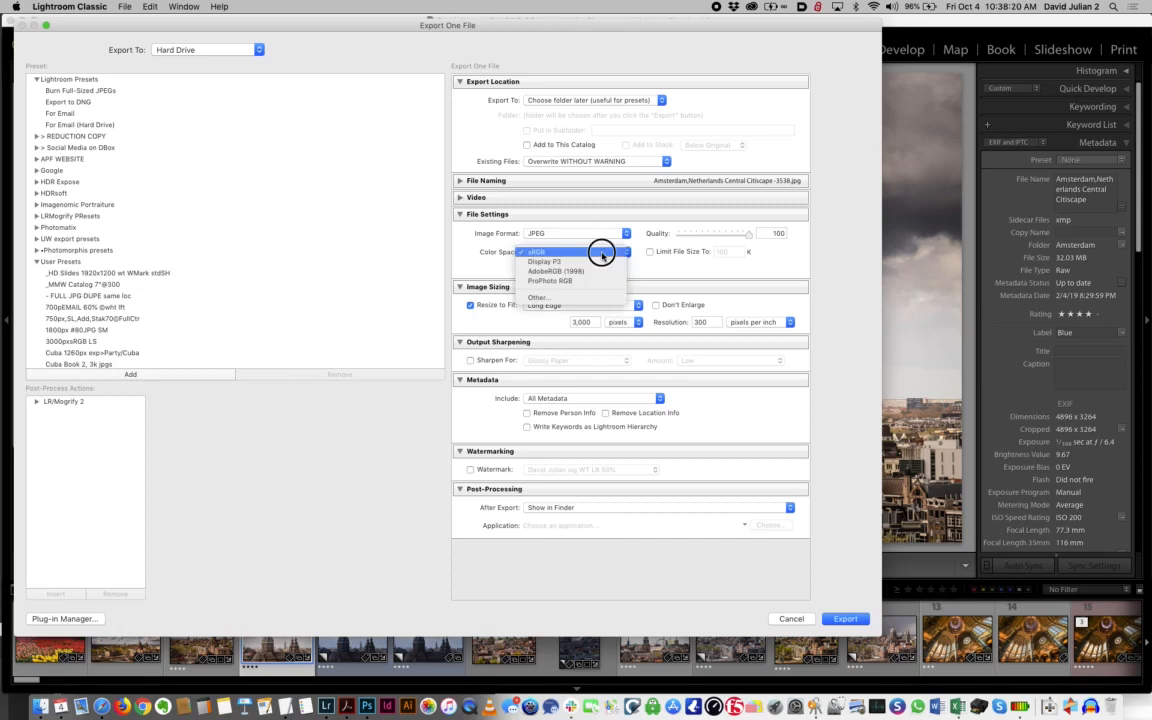
click(602, 270)
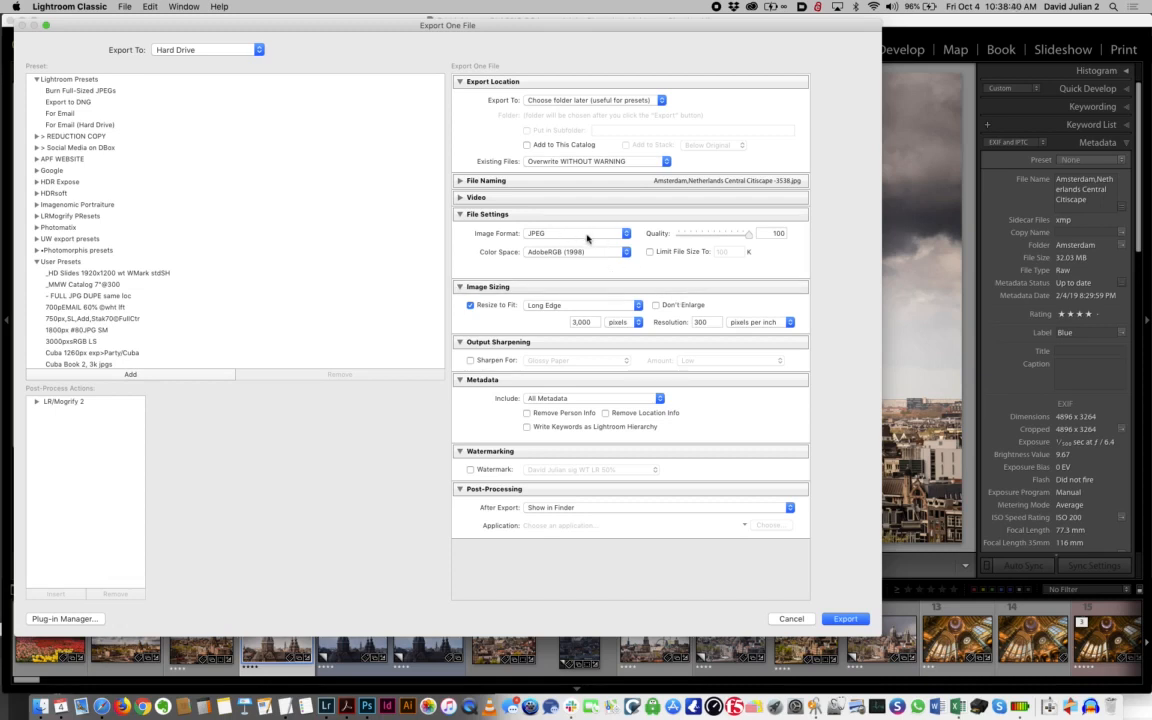
Change the export color space to sRGB and set the JPEG quality to 80
drag(749, 234, 727, 236)
click(610, 251)
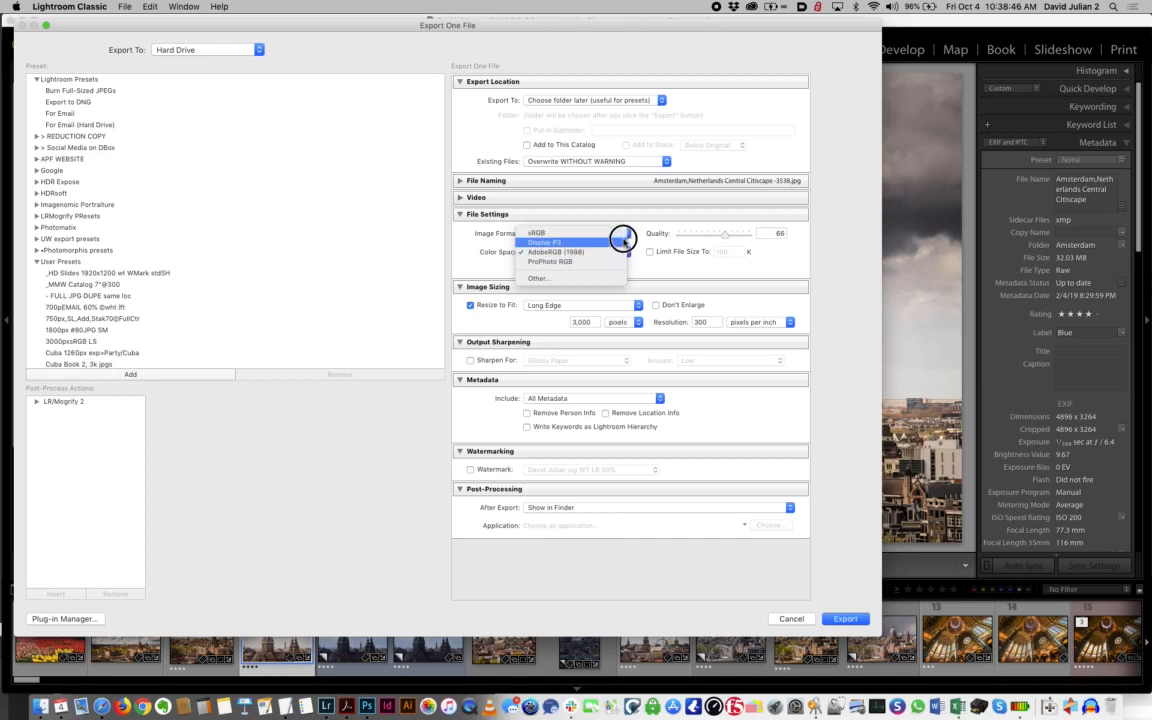
click(625, 234)
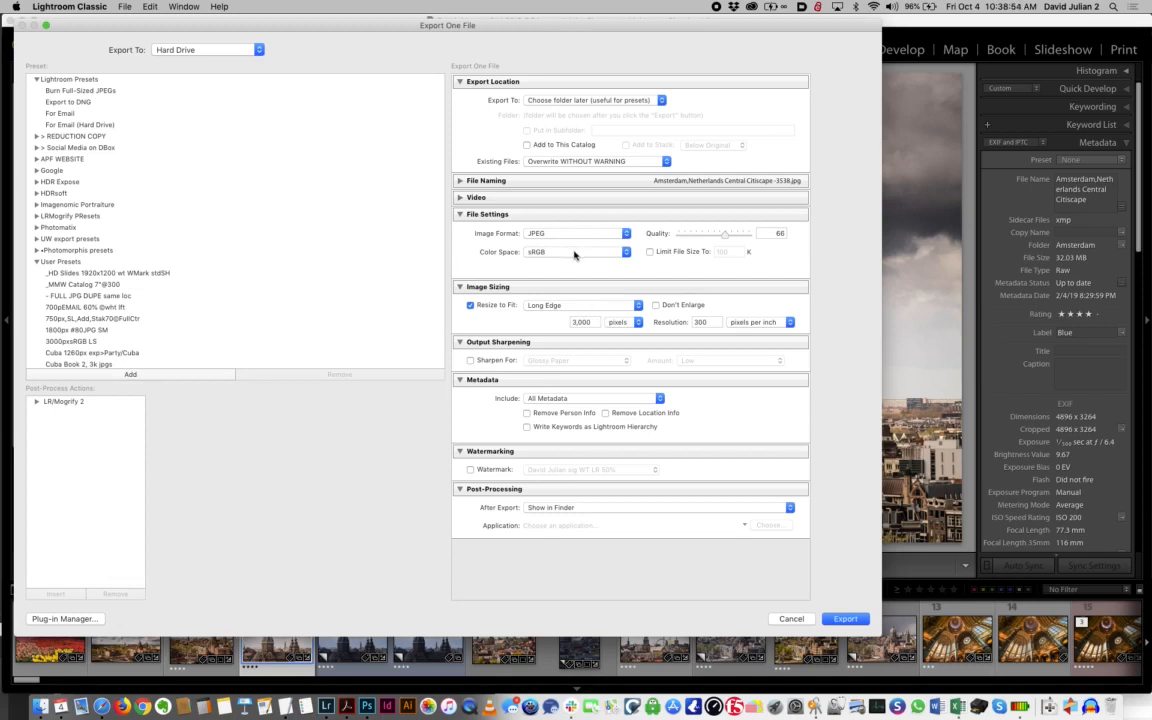
drag(722, 234, 733, 240)
Save the current export settings as a preset named 3000px WEB sRGB in the User Presets folder
click(172, 373)
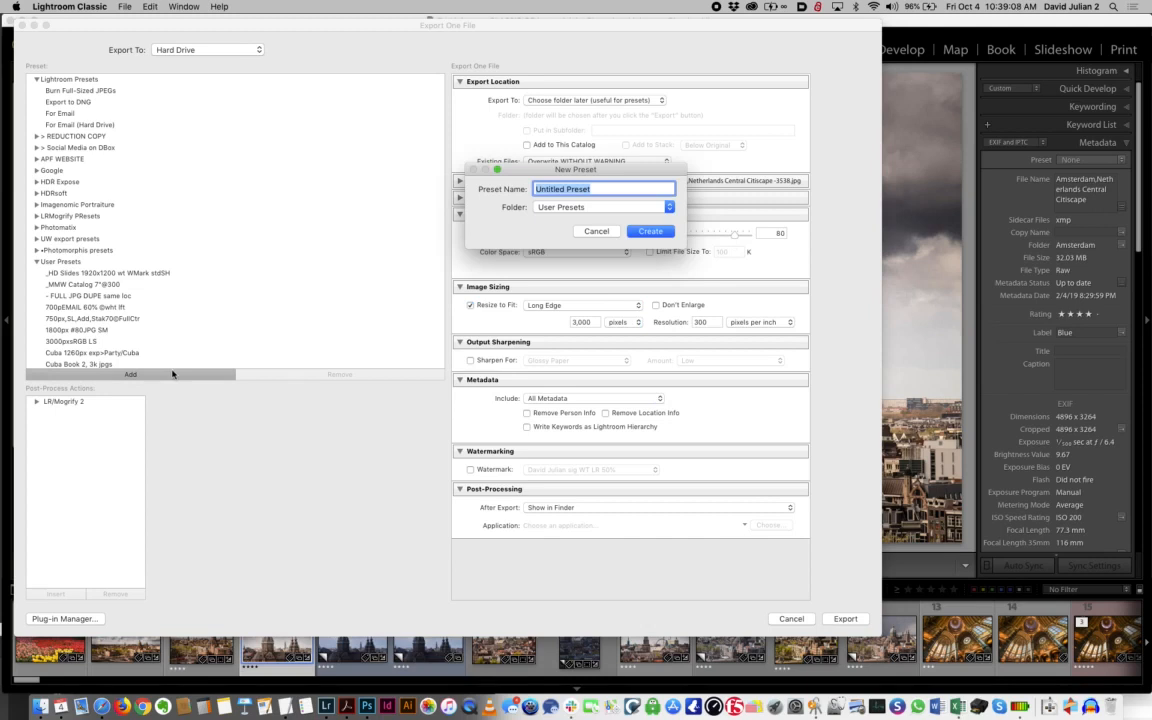
text(3000px WEB sRGB)
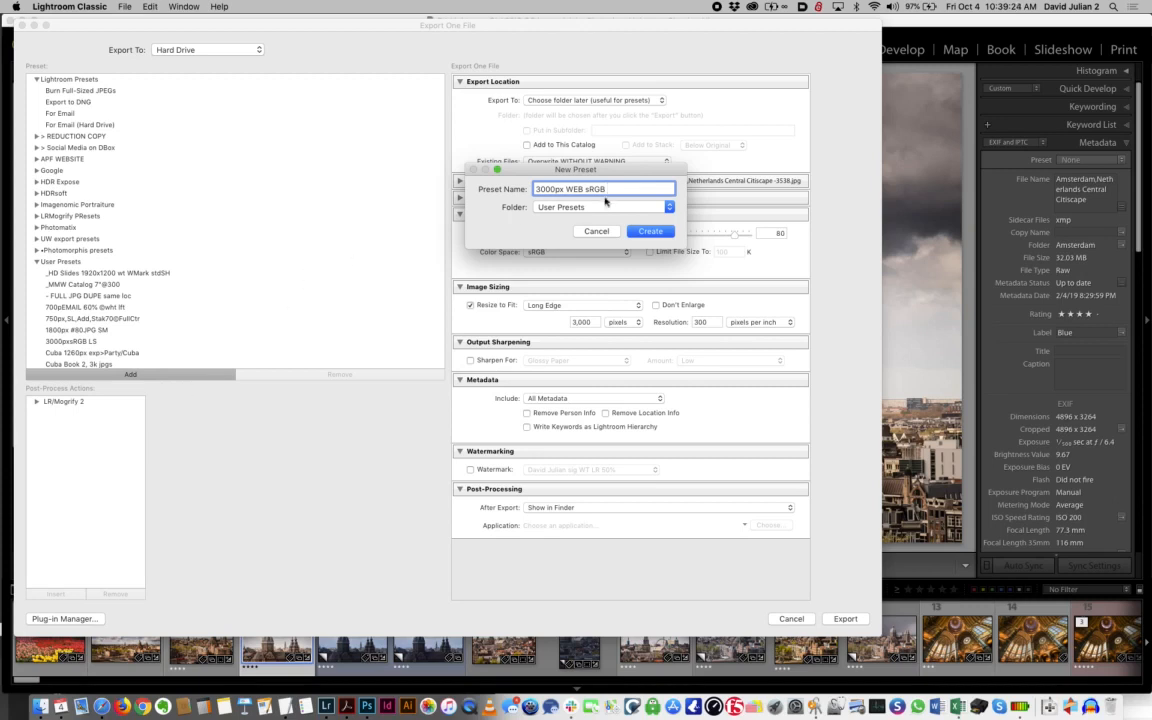
click(645, 230)
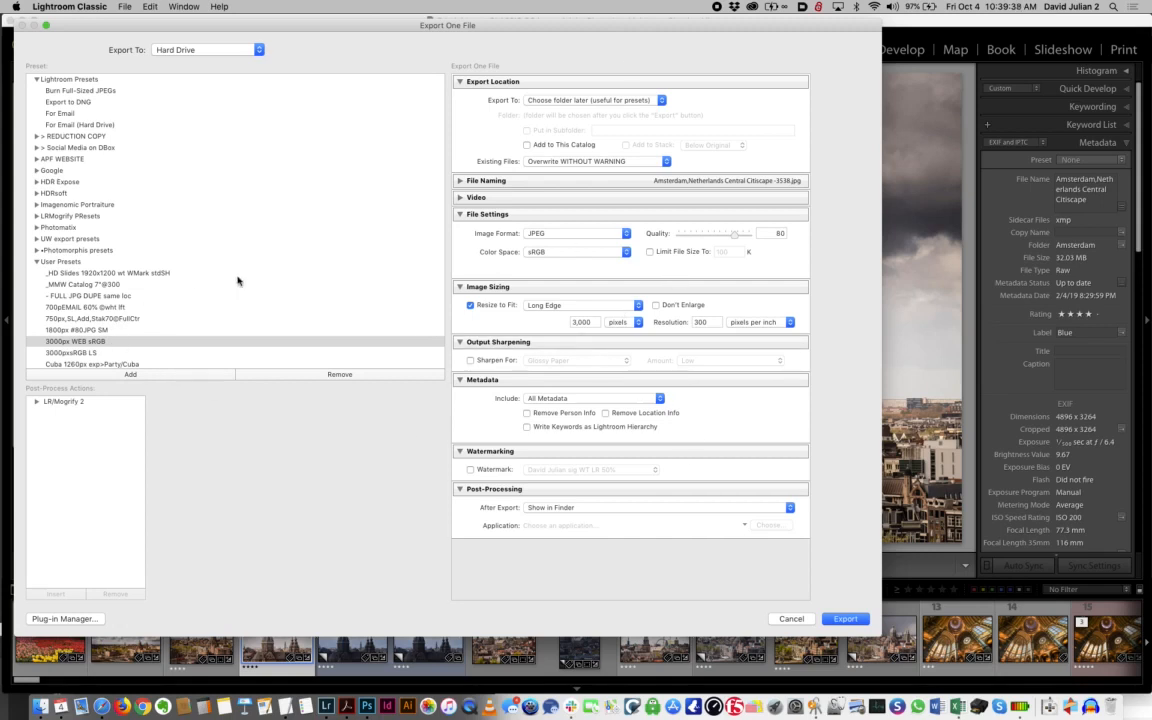
click(606, 101)
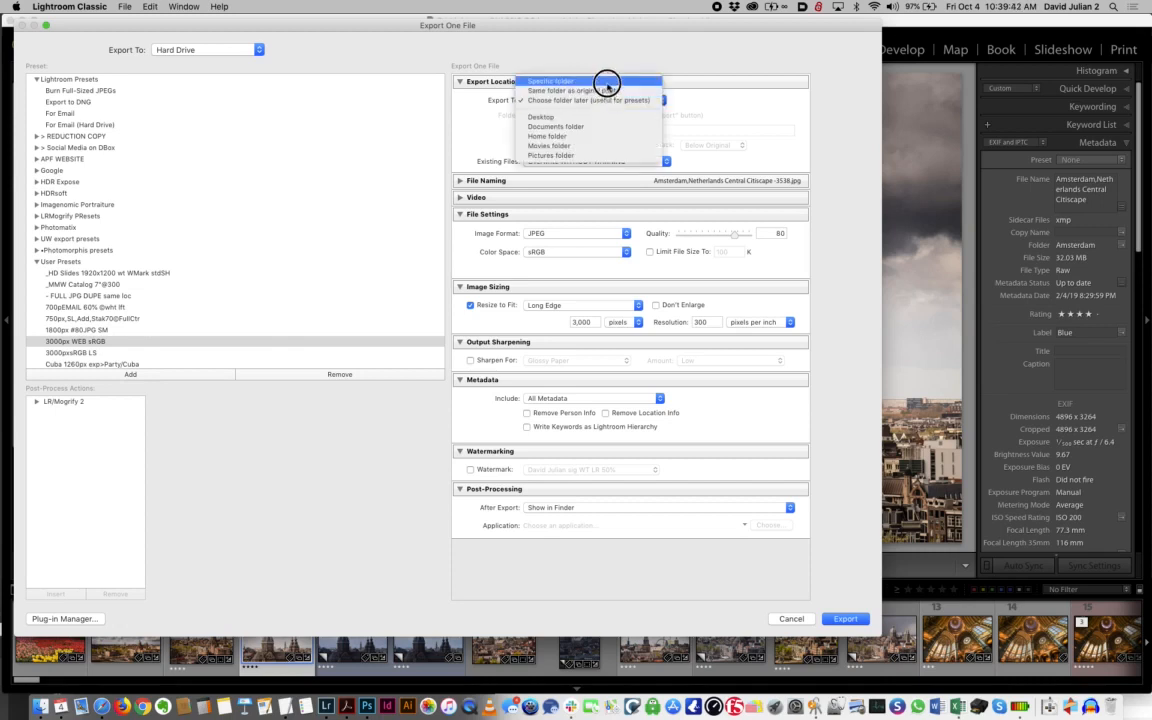
click(606, 81)
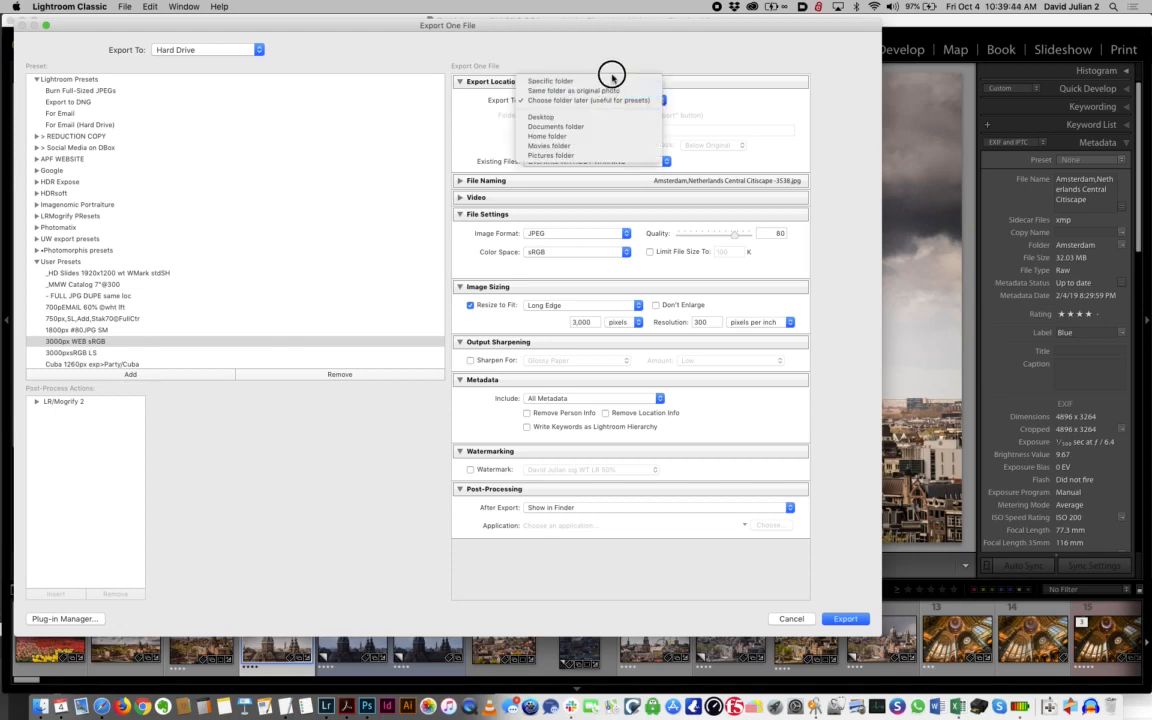
drag(615, 73, 590, 305)
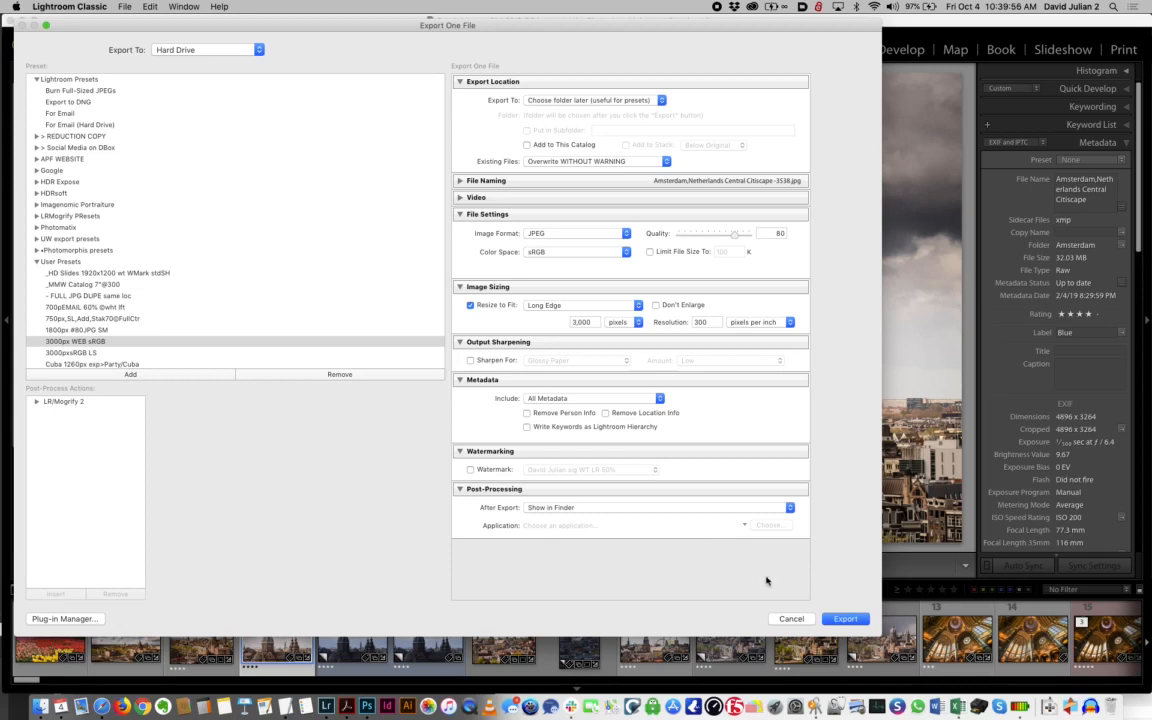
Export the photo as JPEG with the iCloud Desktop as the destination folder
click(843, 621)
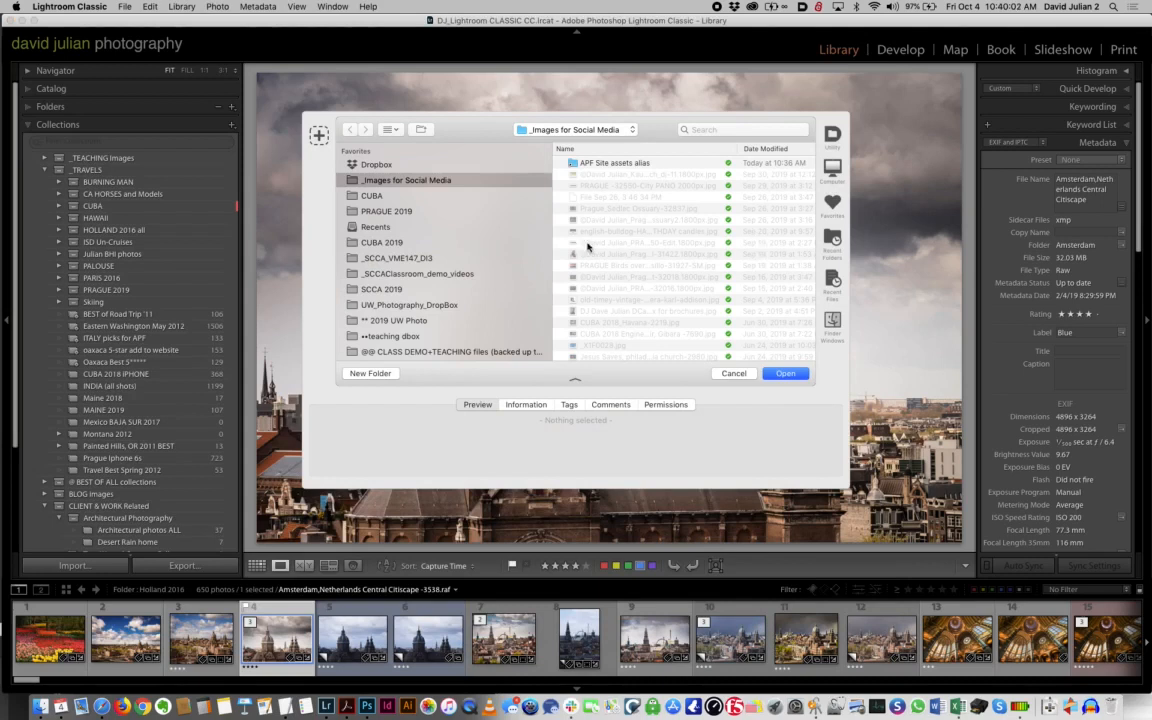
scroll(430, 305, down, 5)
click(413, 305)
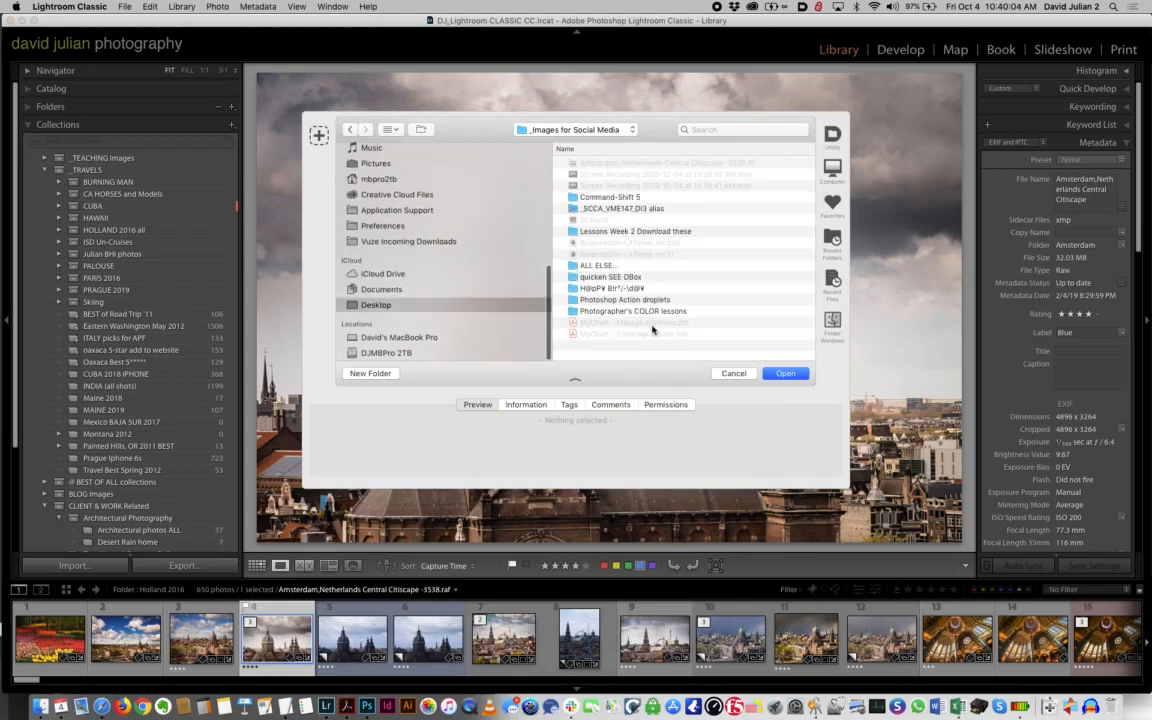
click(785, 373)
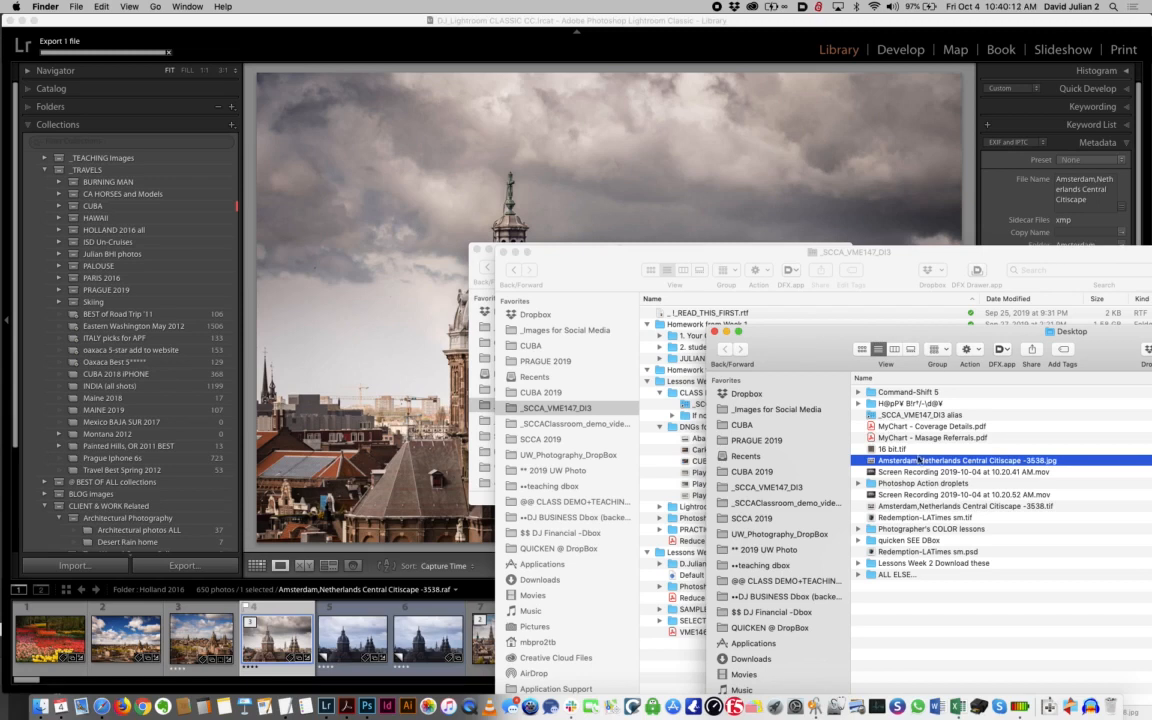
Bring the Desktop folder's size column into view and select the exported Amsterdam JPEG and TIFF to compare their file sizes
drag(979, 326, 786, 306)
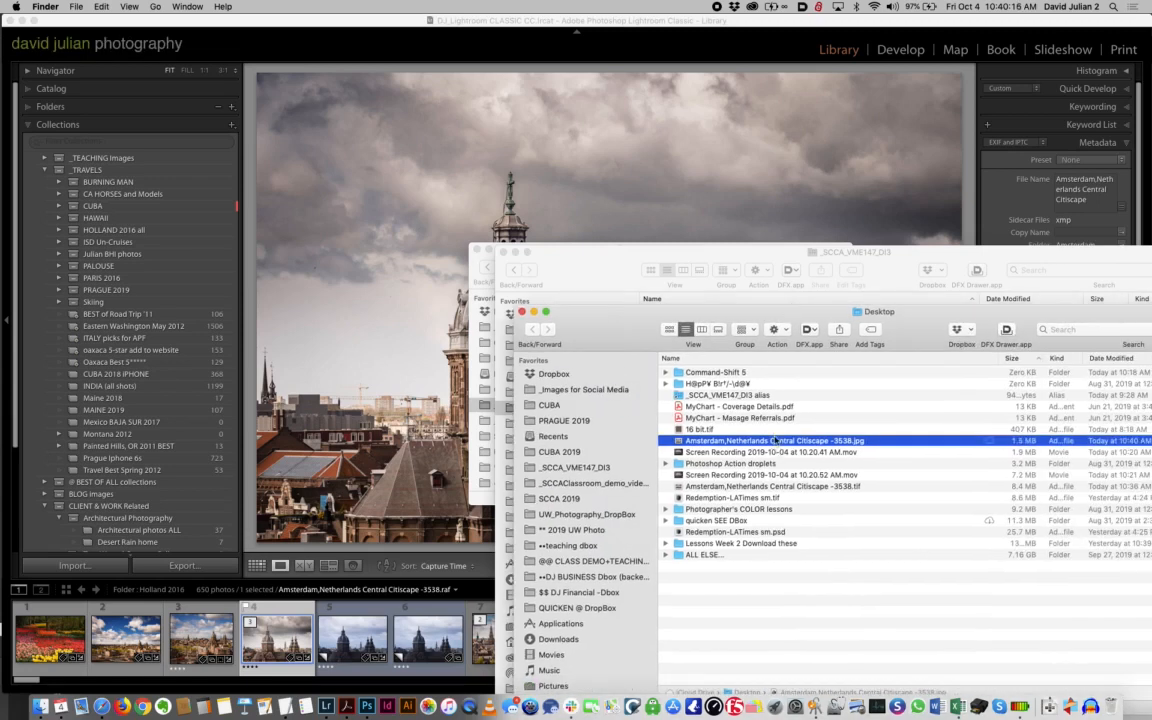
super+click(770, 487)
scroll(770, 487, right, 3)
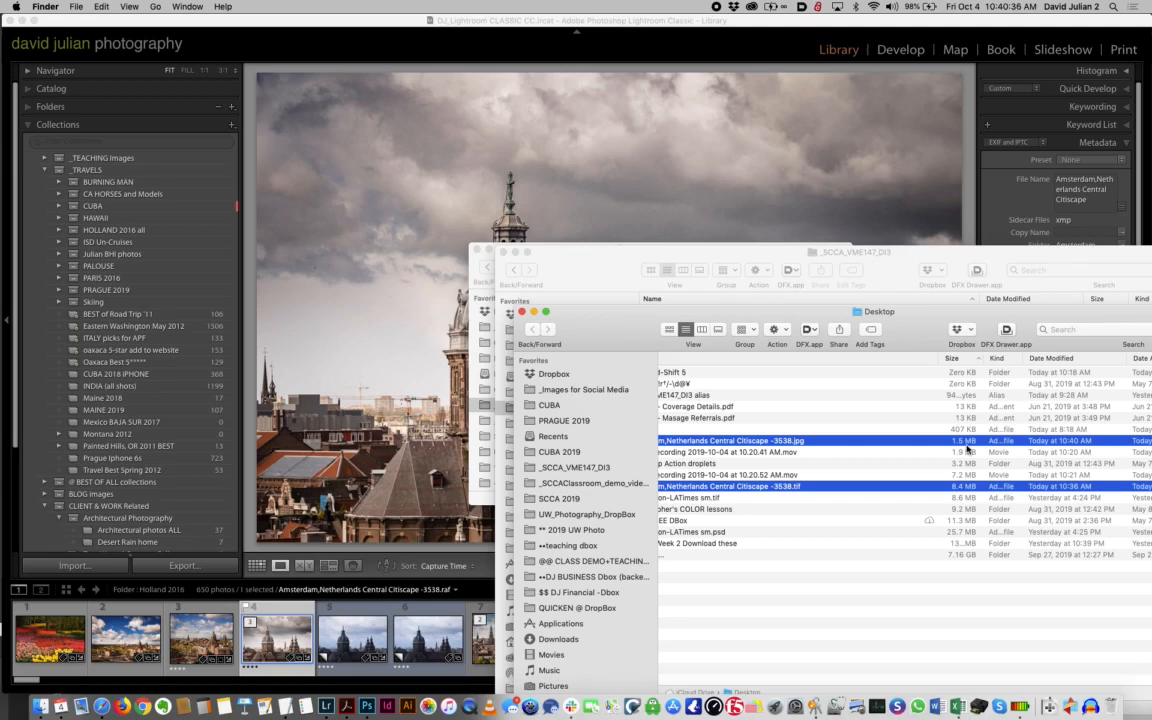
Open only the exported Amsterdam JPEG in Safari and move its window so the whole image is in view
mouse_move(758, 487)
mouse_down()
mouse_move(390, 550)
mouse_move(738, 483)
mouse_move(775, 490)
mouse_up()
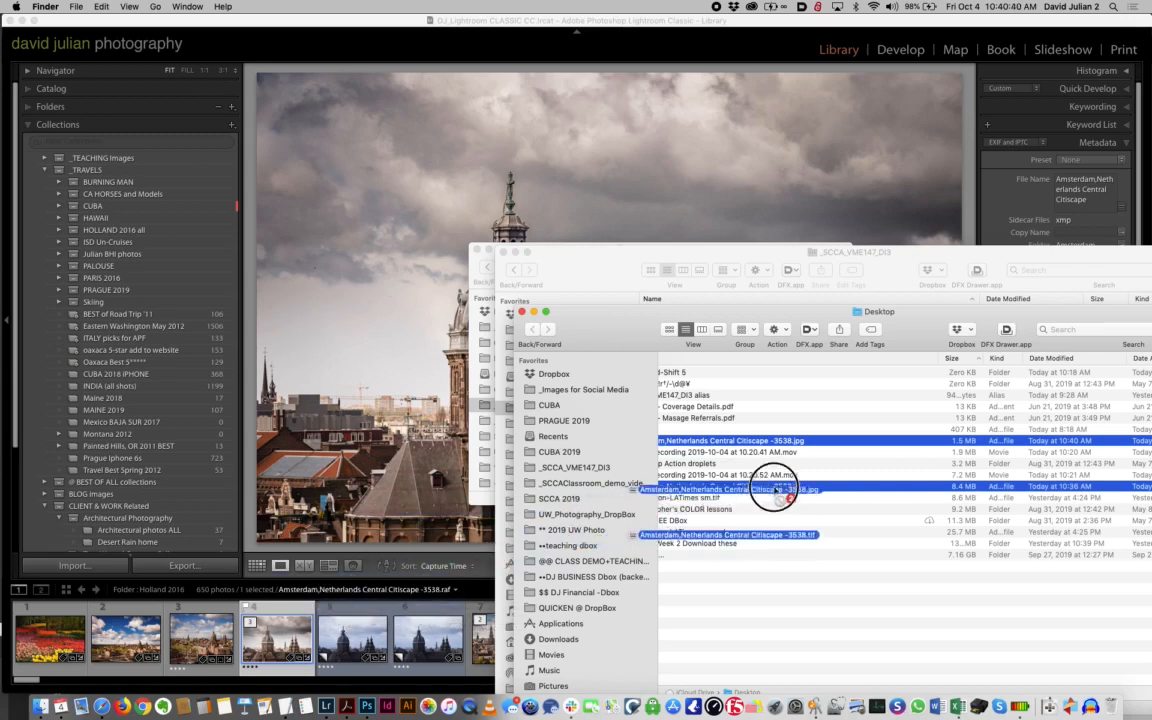
click(798, 520)
drag(792, 440, 99, 703)
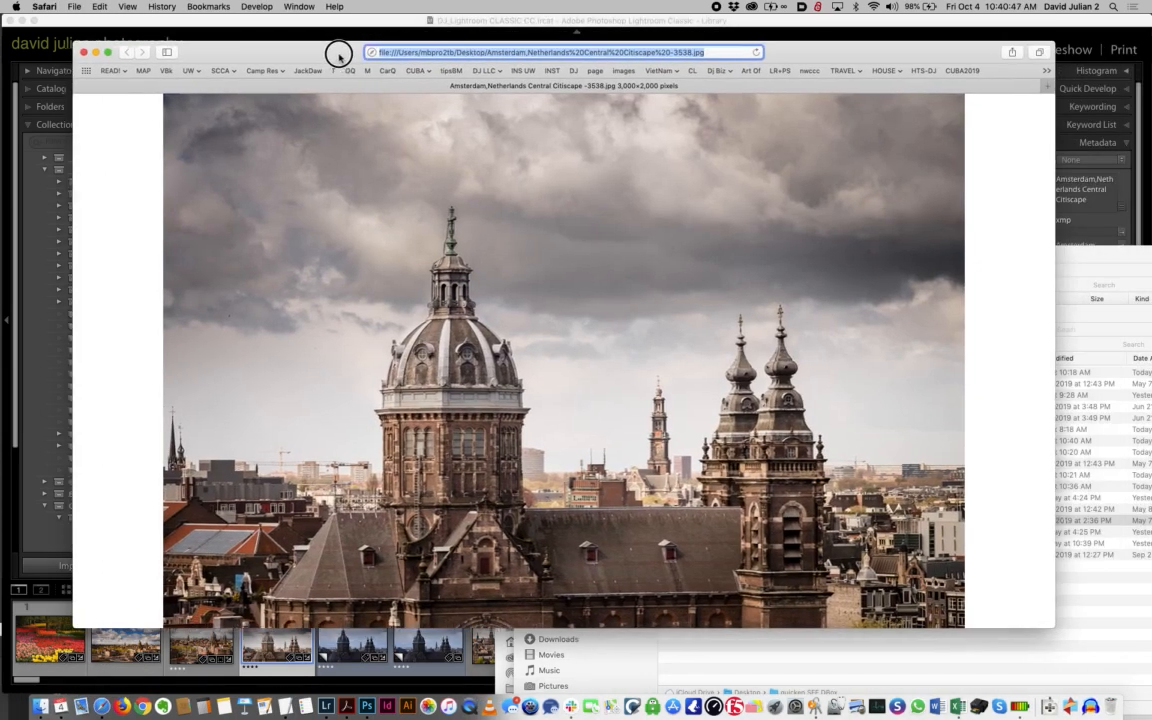
drag(437, 40, 334, 50)
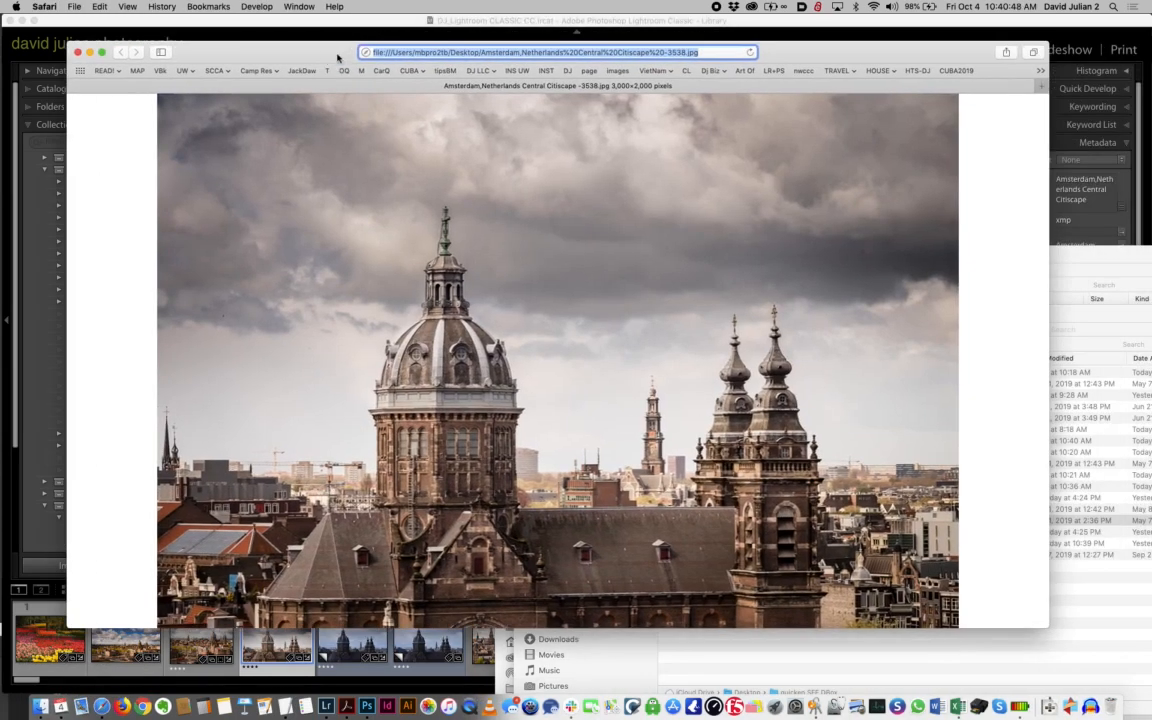
Enlarge the JPEG to full size and examine the detail in the sky and the church dome
click(400, 165)
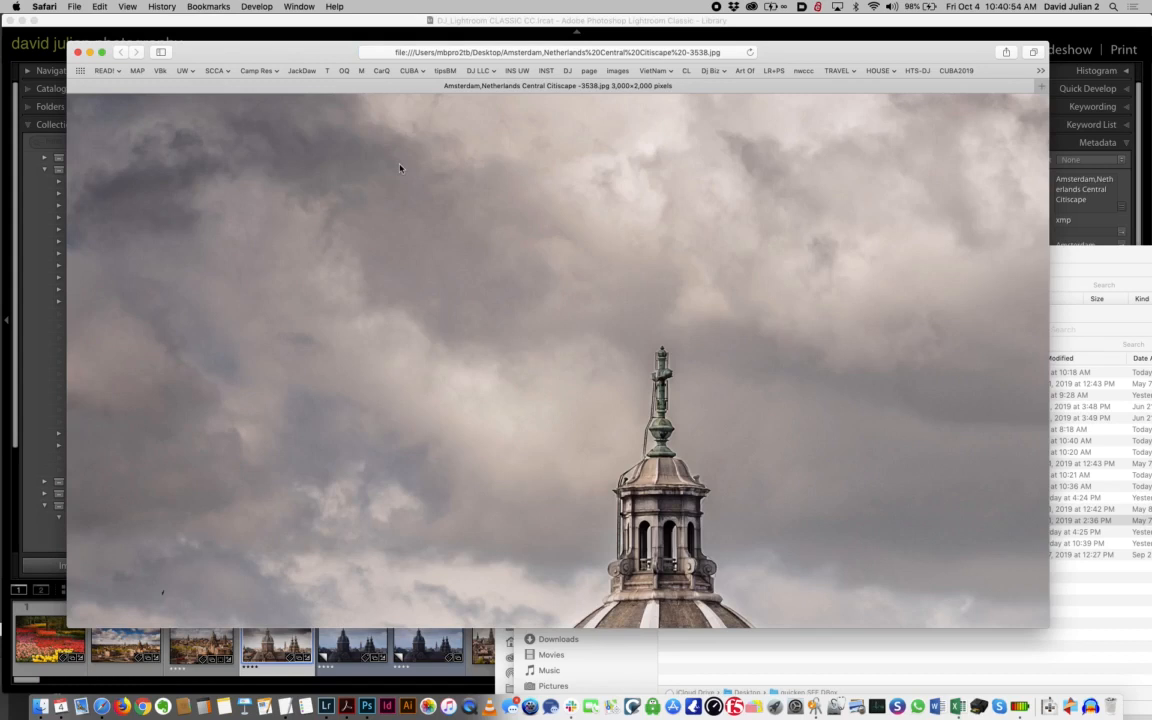
scroll(415, 283, down, 5)
scroll(415, 283, up, 5)
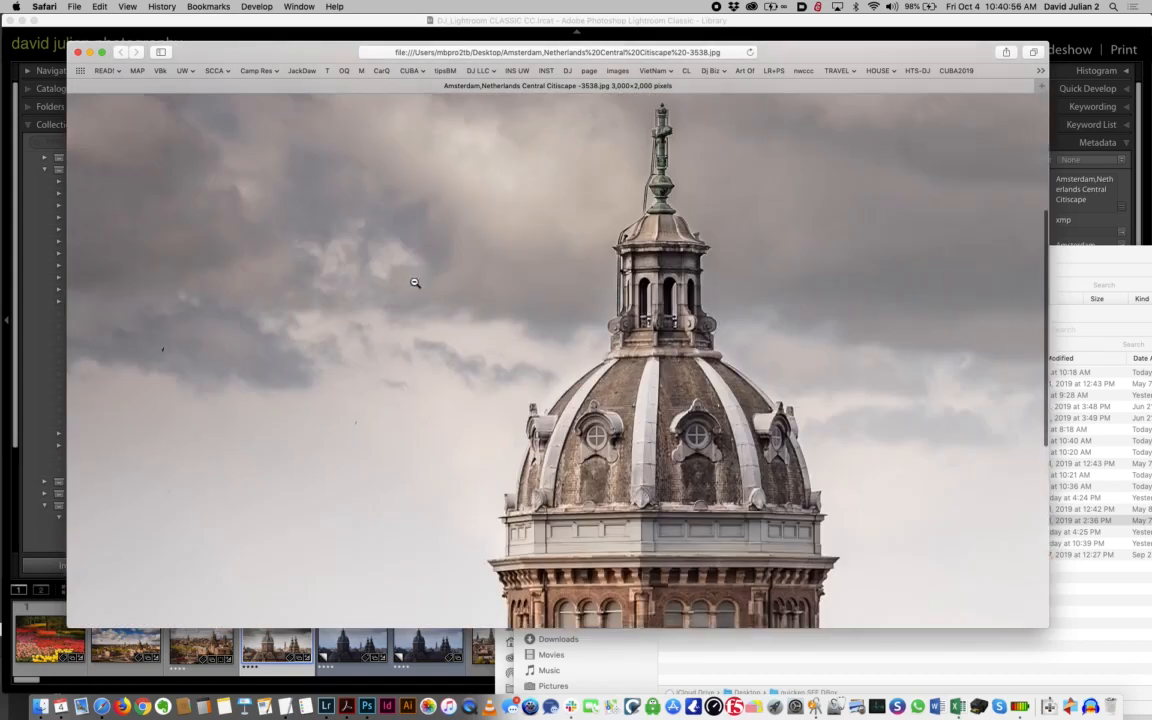
scroll(415, 283, right, 5)
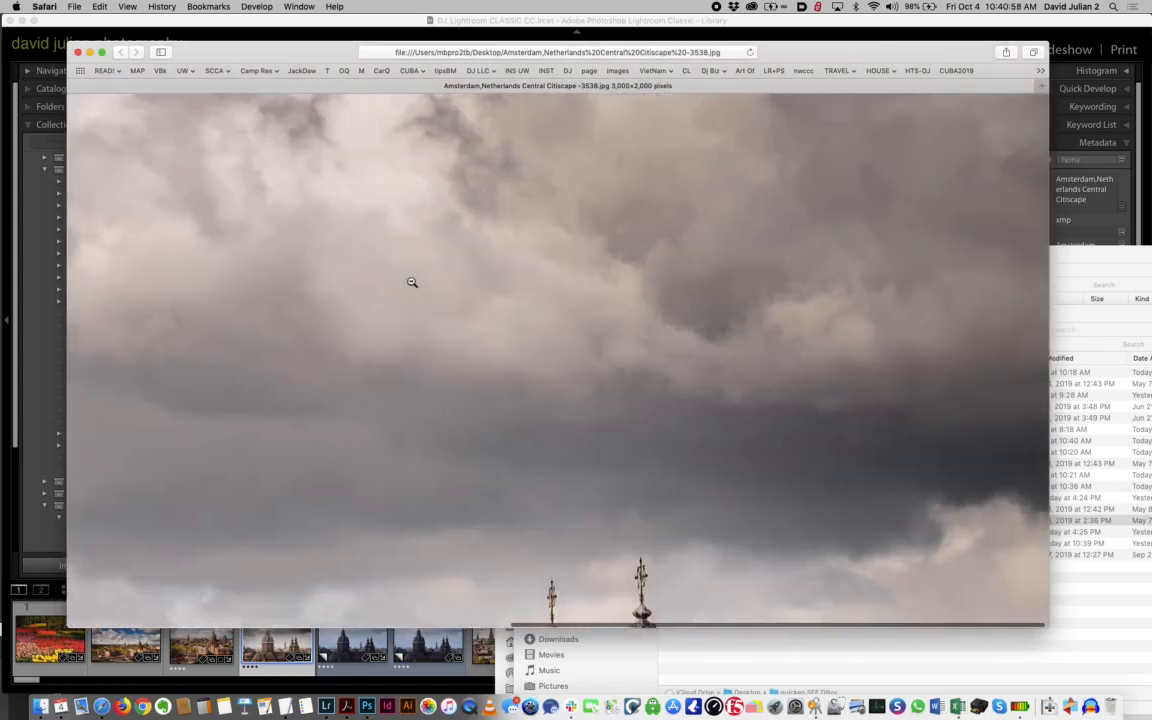
scroll(412, 283, left, 10)
scroll(412, 283, down, 5)
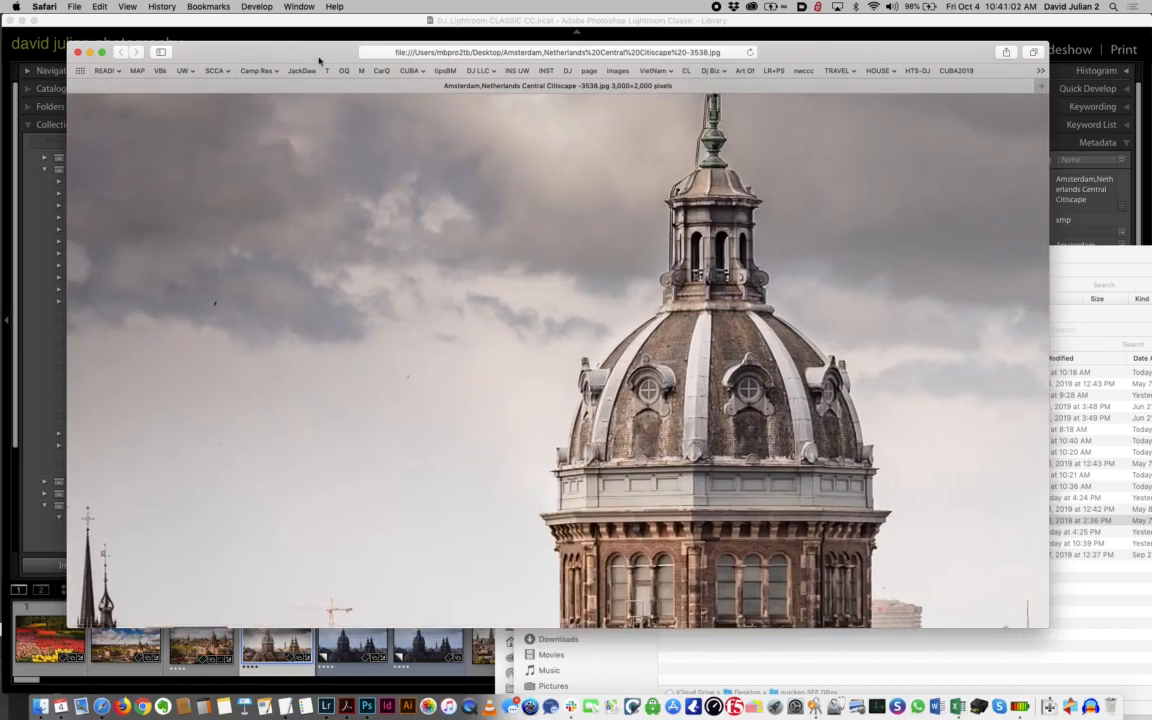
Open the exported Amsterdam TIFF from the Desktop folder in a new Safari window
key(super+n)
drag(790, 59, 651, 154)
click(1085, 250)
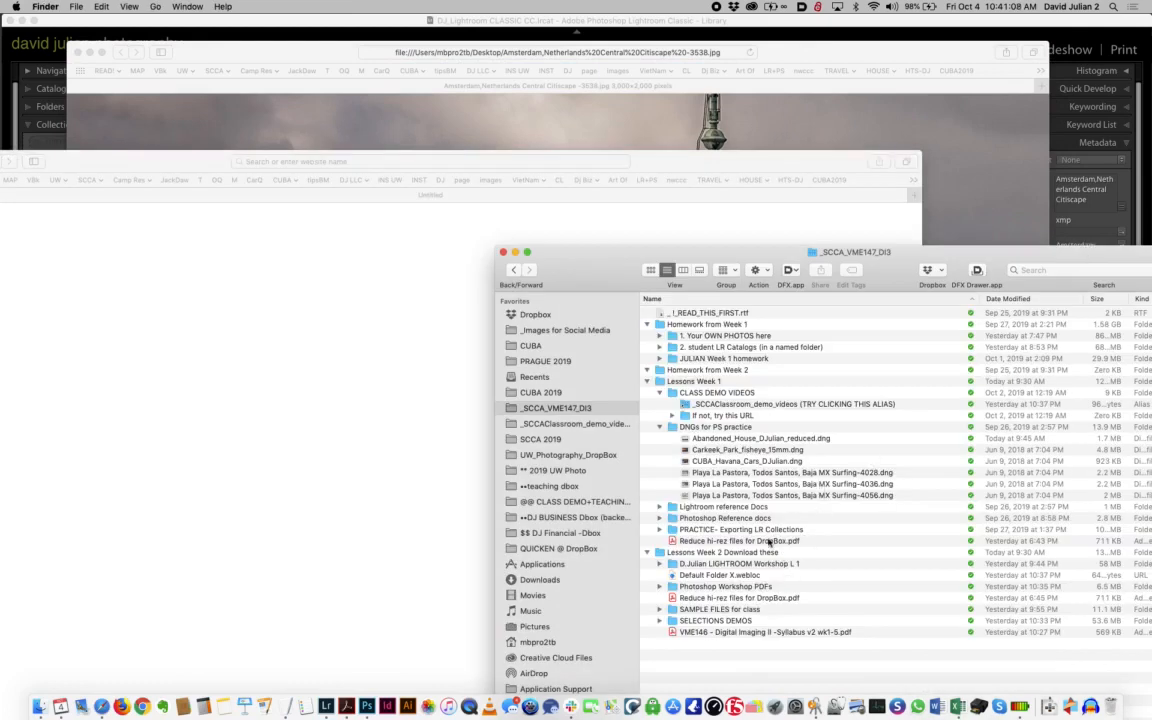
scroll(586, 560, down, 2)
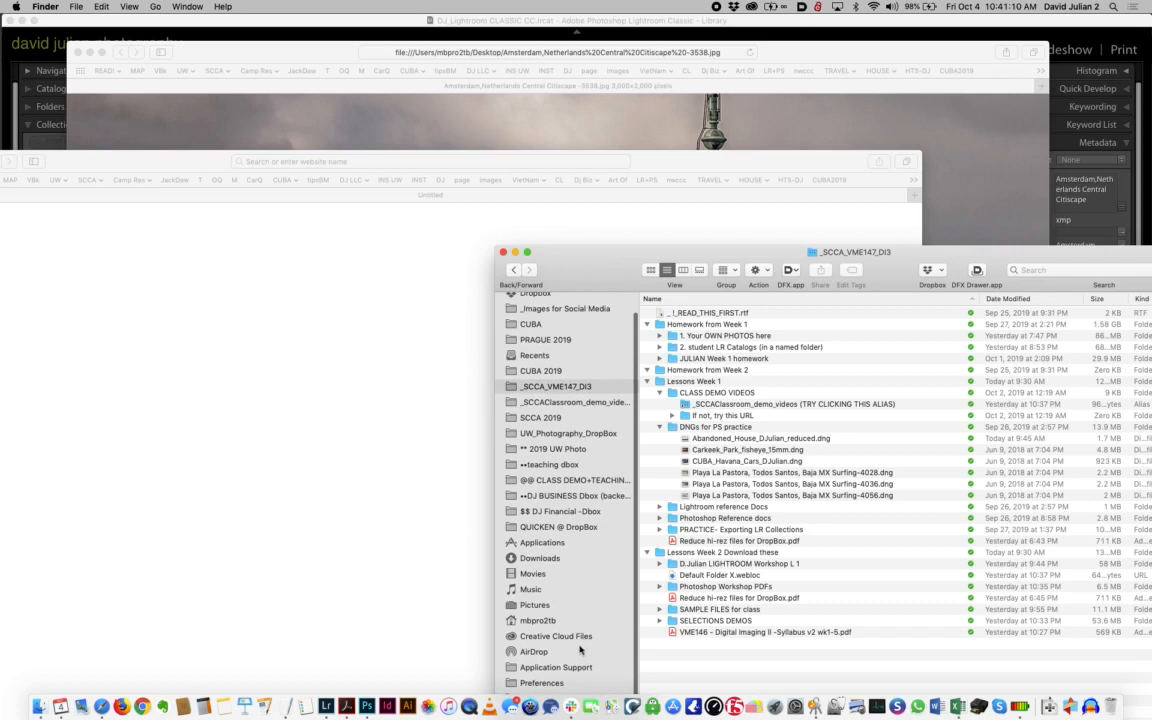
drag(617, 276, 652, 108)
click(565, 595)
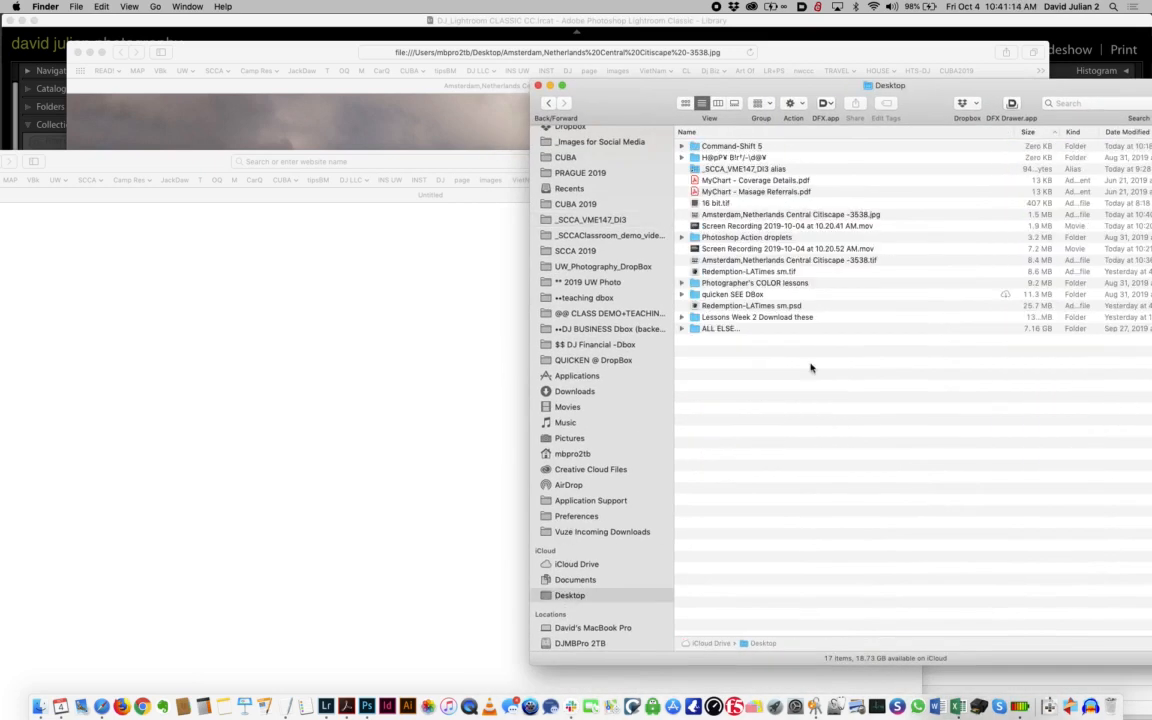
drag(820, 259, 419, 298)
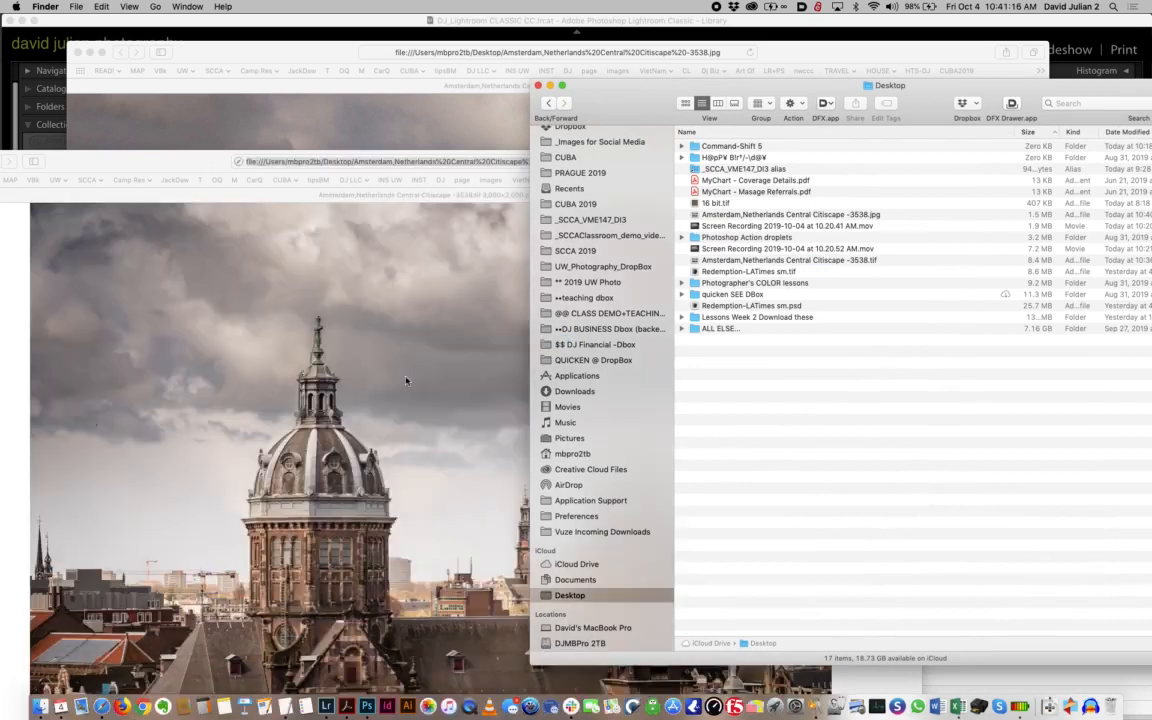
Enlarge the TIFF to full size and arrange the TIFF and JPEG windows side by side
click(406, 380)
click(406, 380)
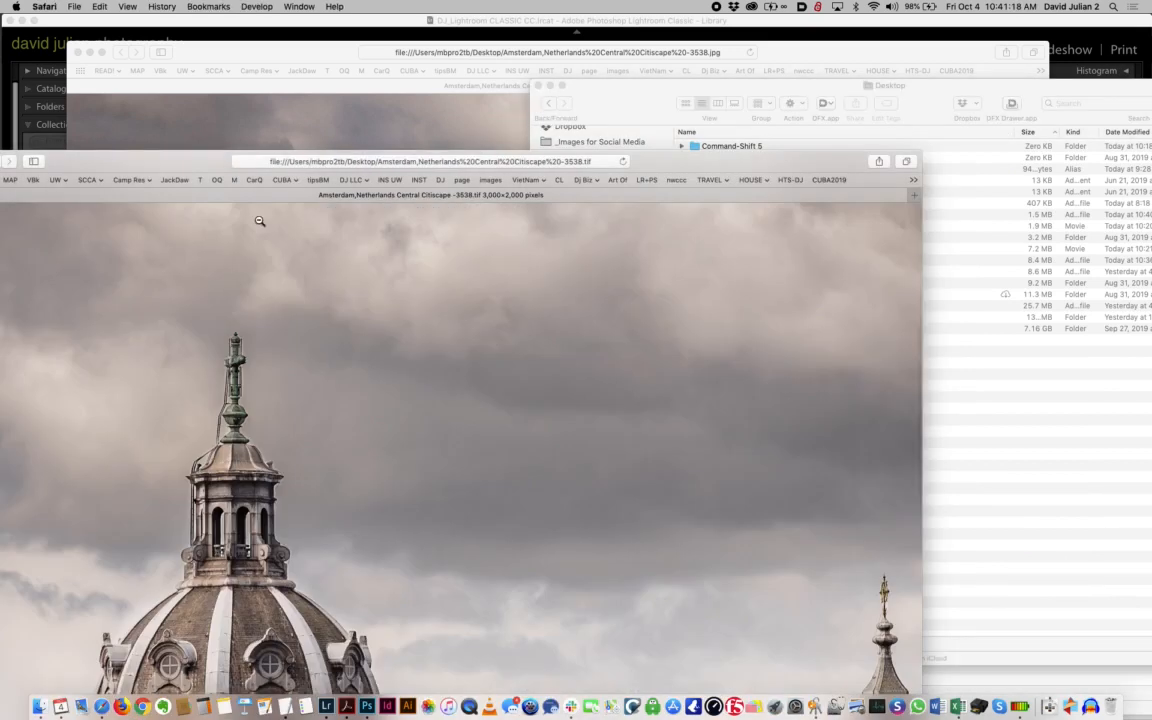
drag(209, 160, 692, 44)
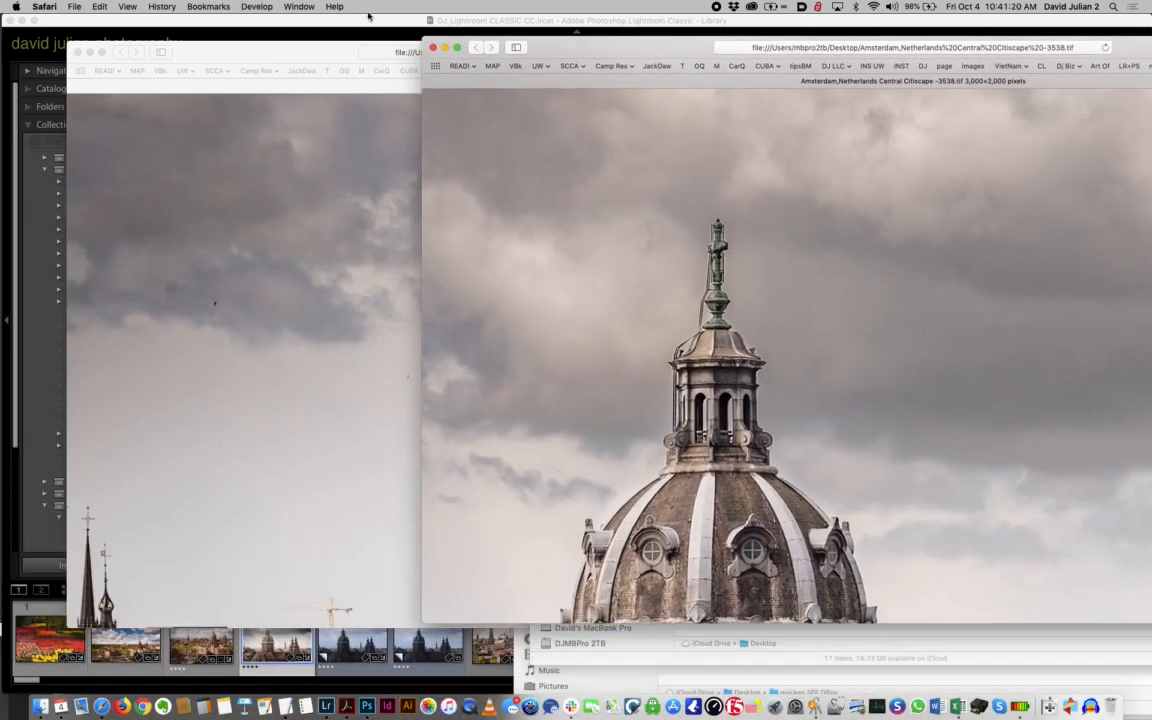
drag(341, 45, 66, 71)
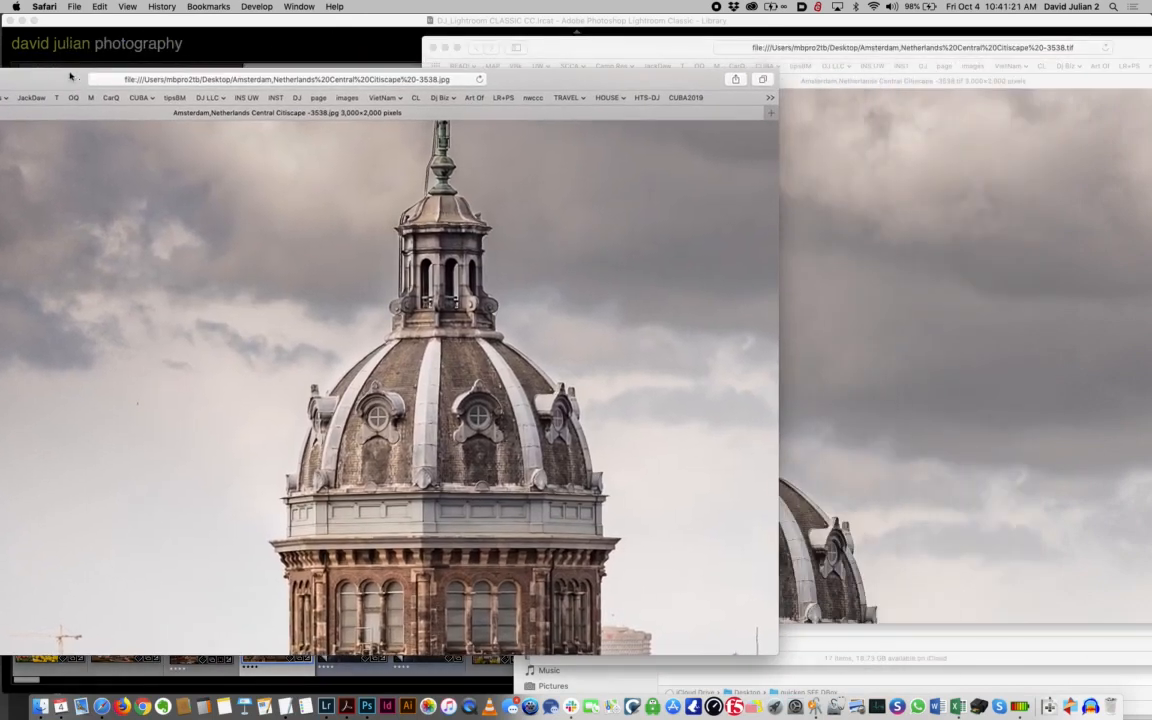
click(589, 45)
drag(589, 45, 676, 33)
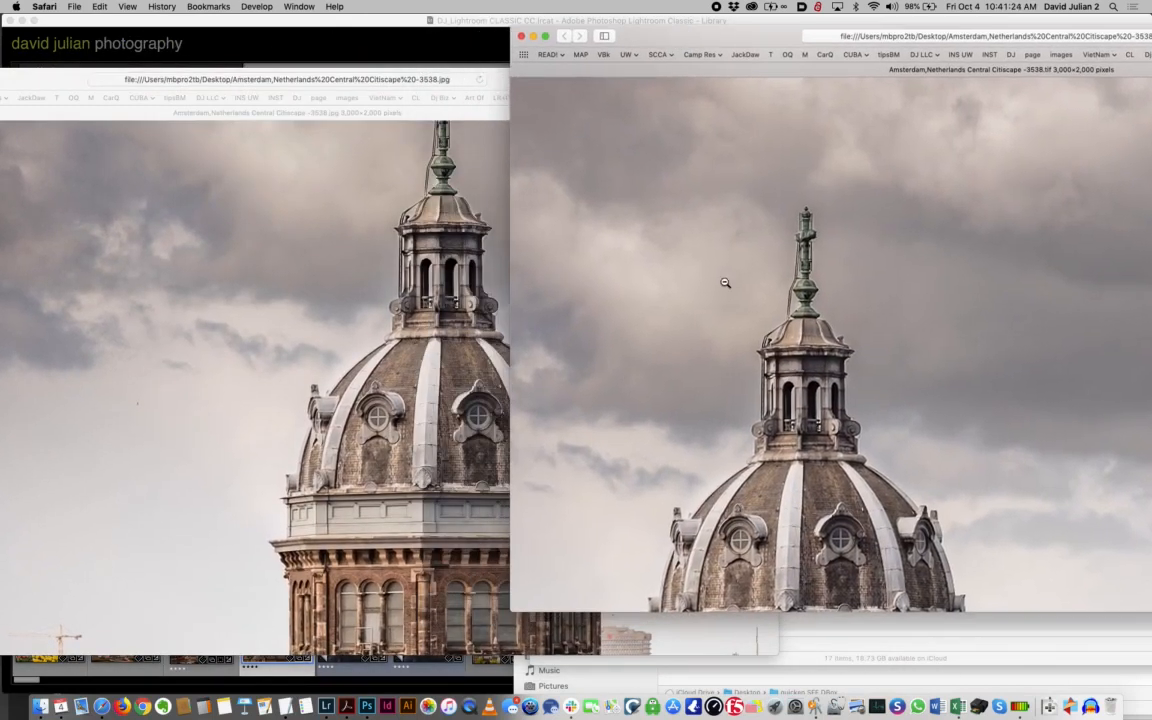
Line up the dome in the TIFF with the one in the JPEG and compare their image quality
scroll(722, 285, down, 3)
scroll(725, 283, down, 2)
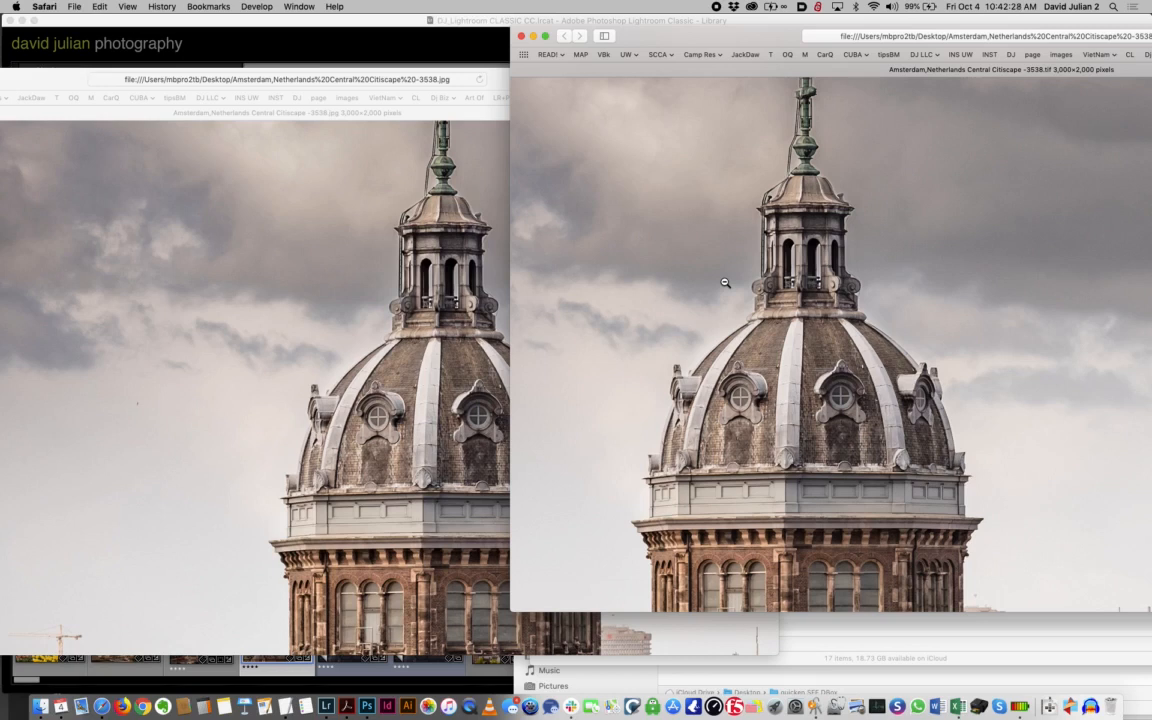
scroll(725, 283, up, 1)
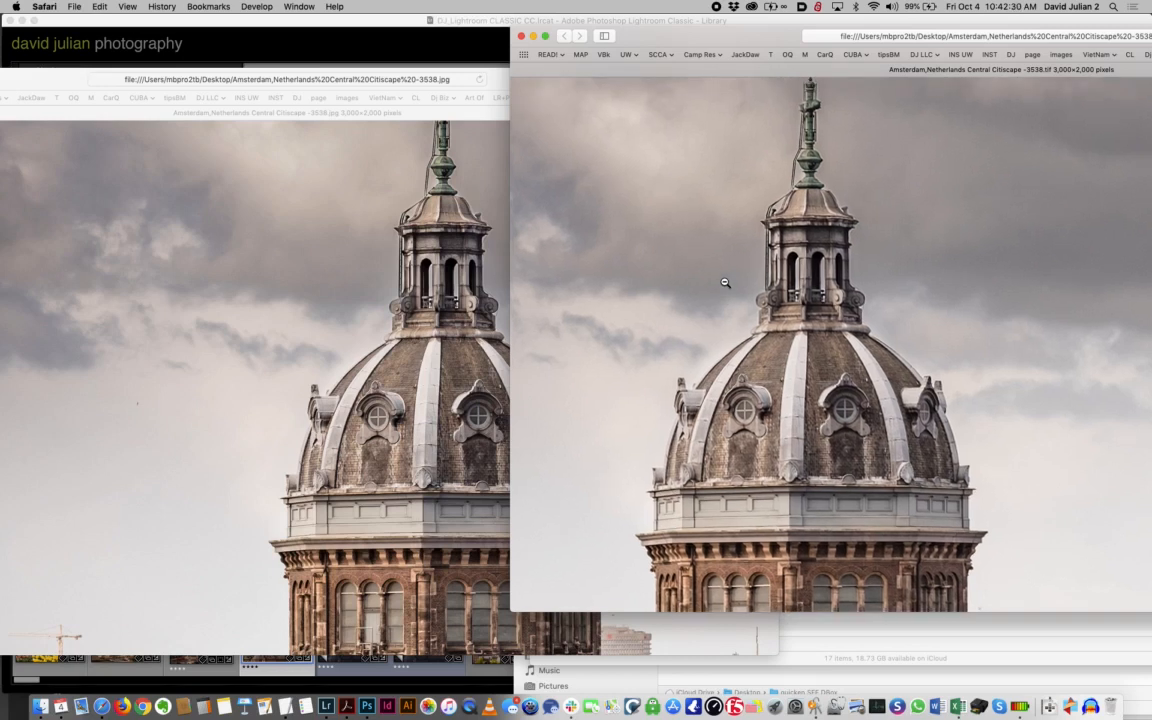
scroll(725, 283, up, 1)
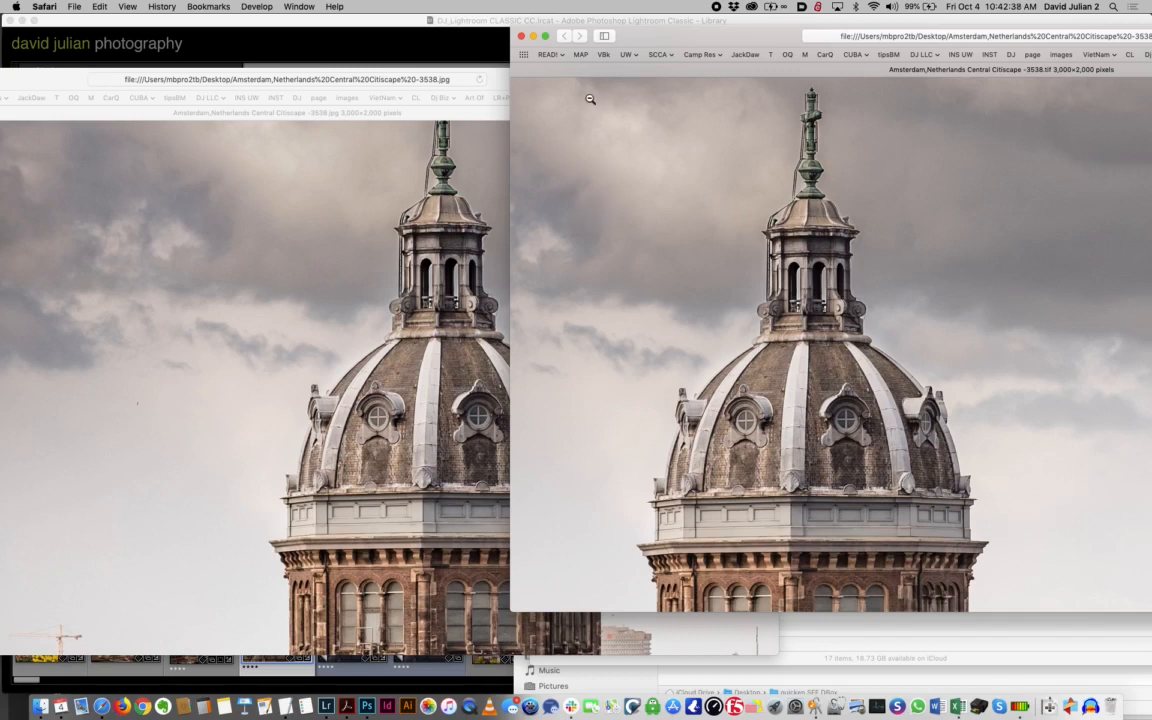
Move both Safari image windows out of the way and switch back to Lightroom Classic
drag(633, 41, 861, 320)
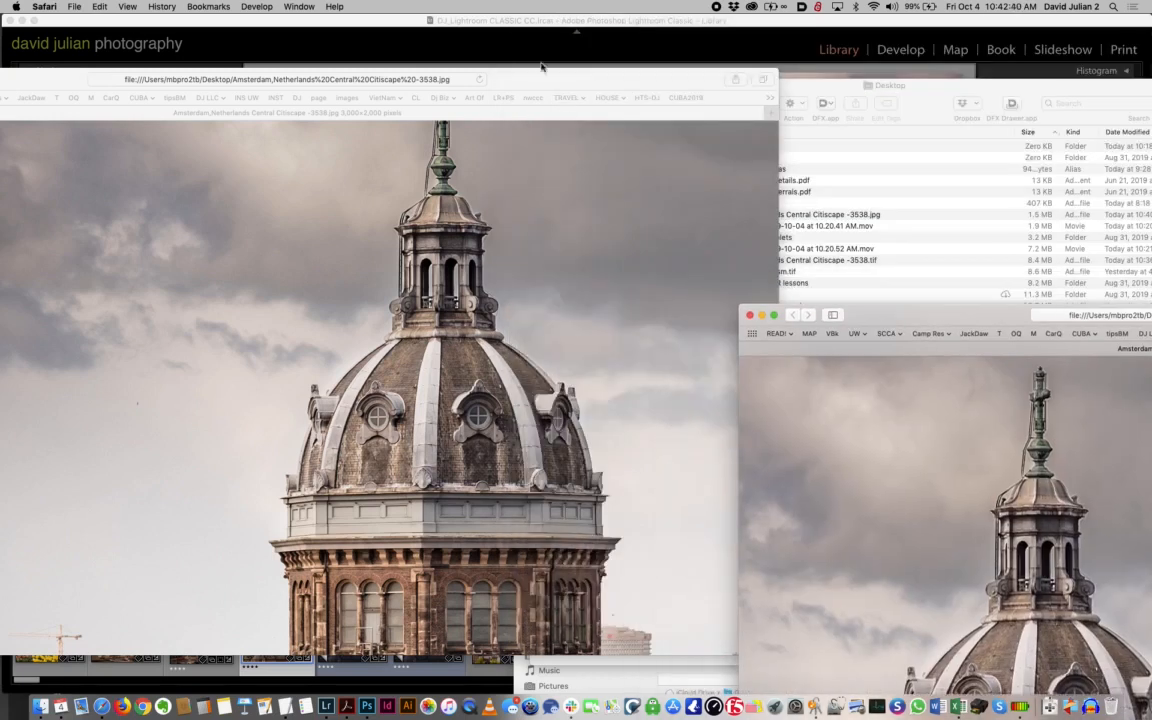
drag(533, 77, 1022, 359)
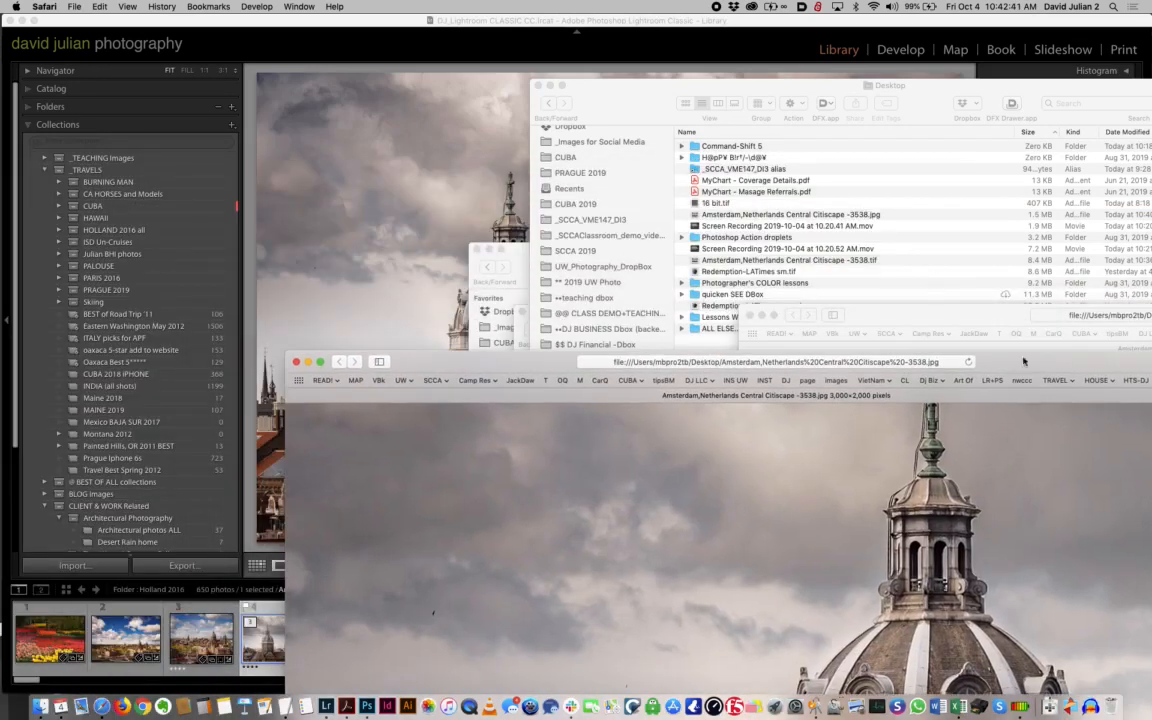
click(817, 25)
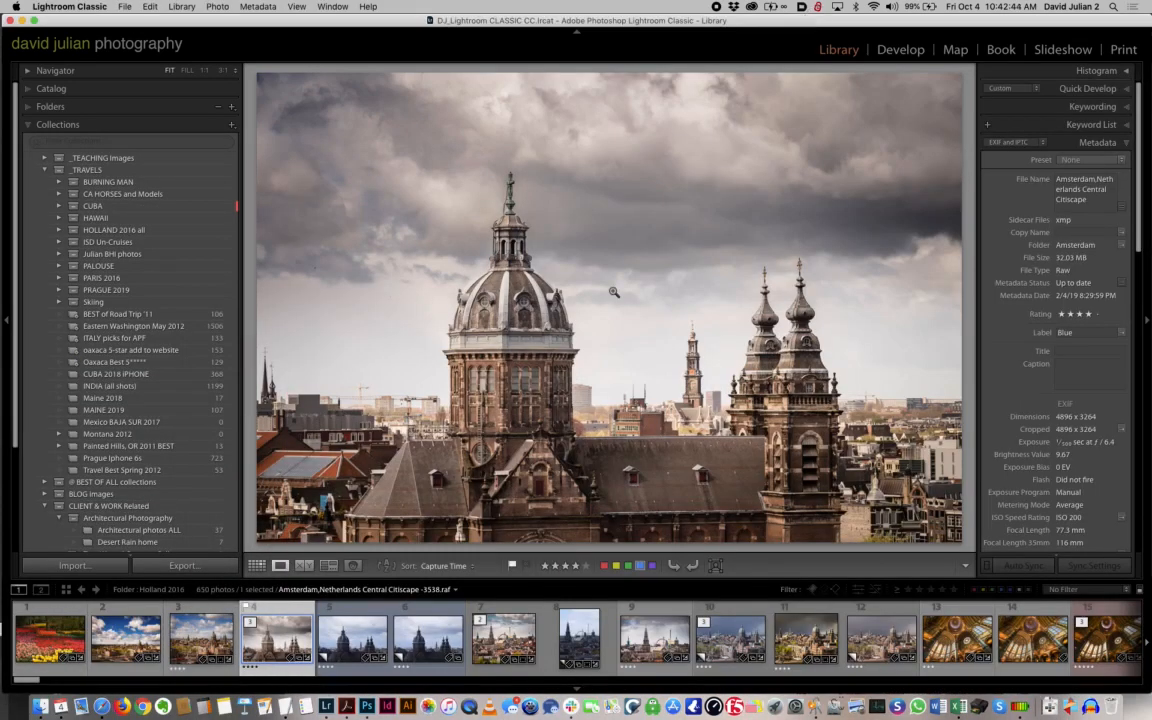